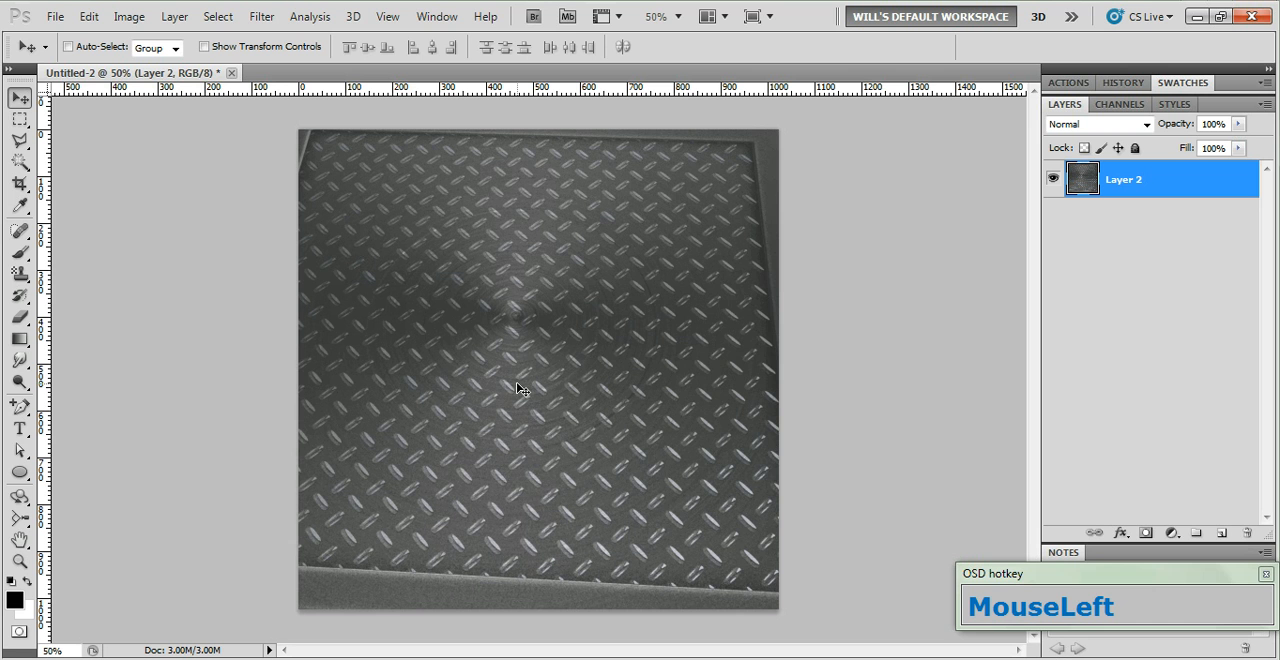
left_click(55, 16)
left_click(75, 28)
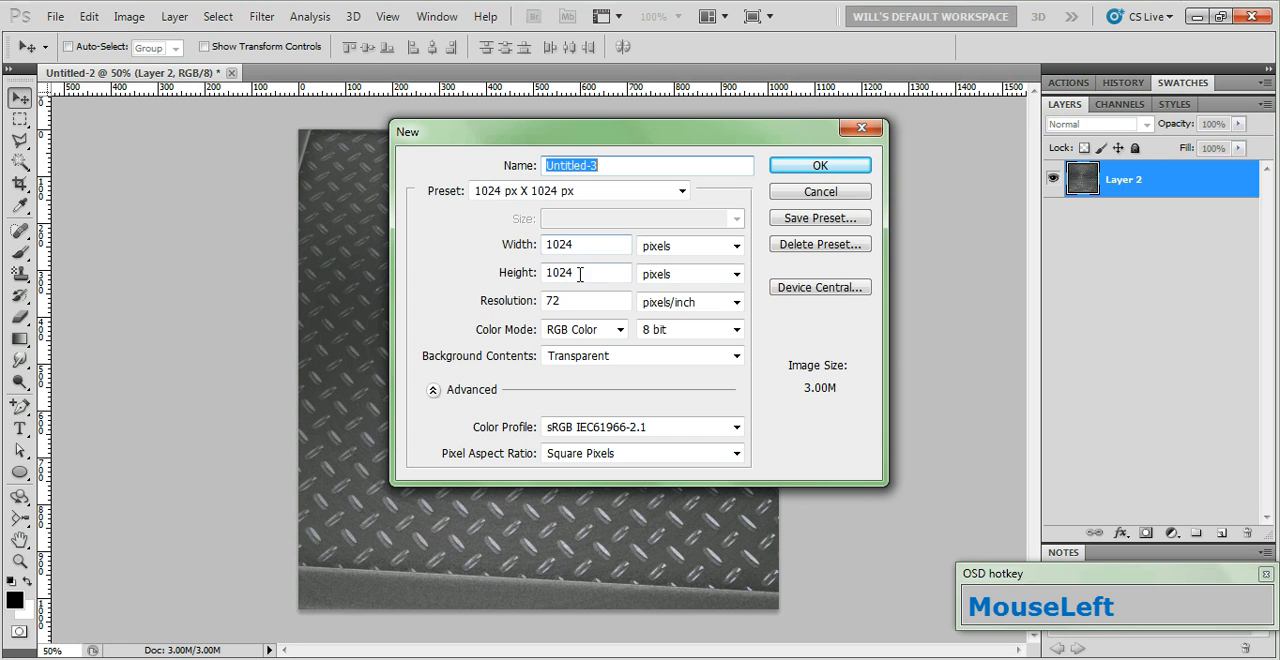
left_click(832, 194)
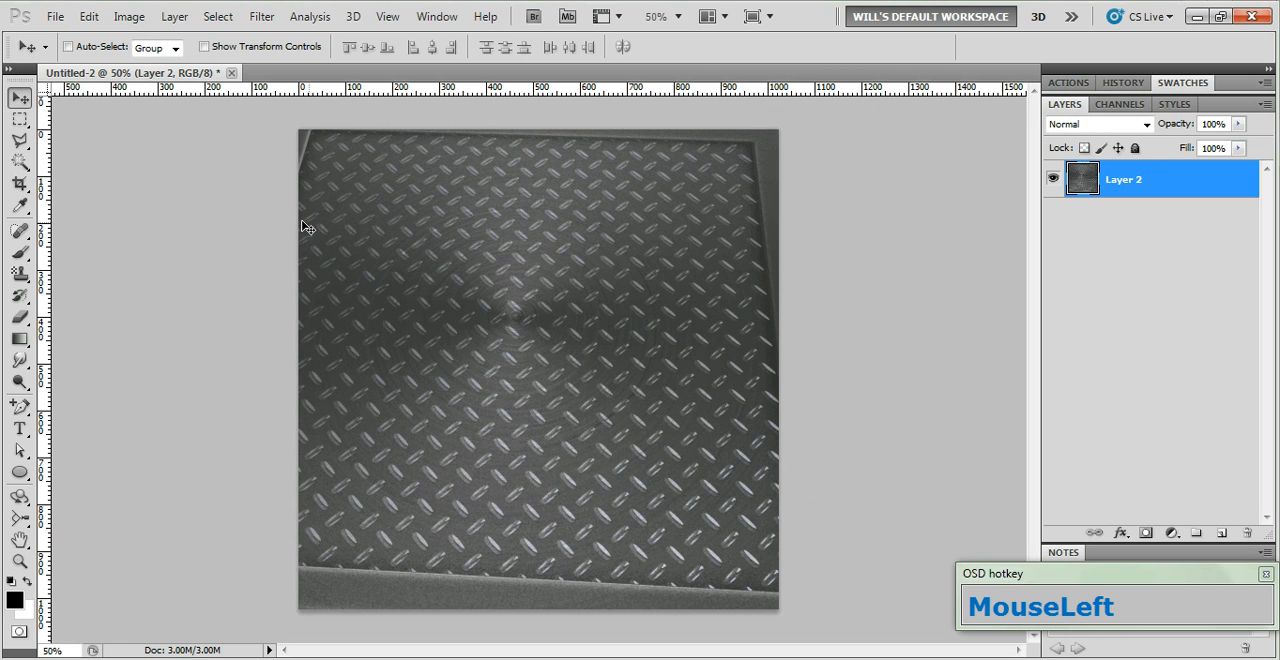
Add the text CHROME in black 200 pt Arial Black Italic across the middle of the metal plate image
left_click(19, 428)
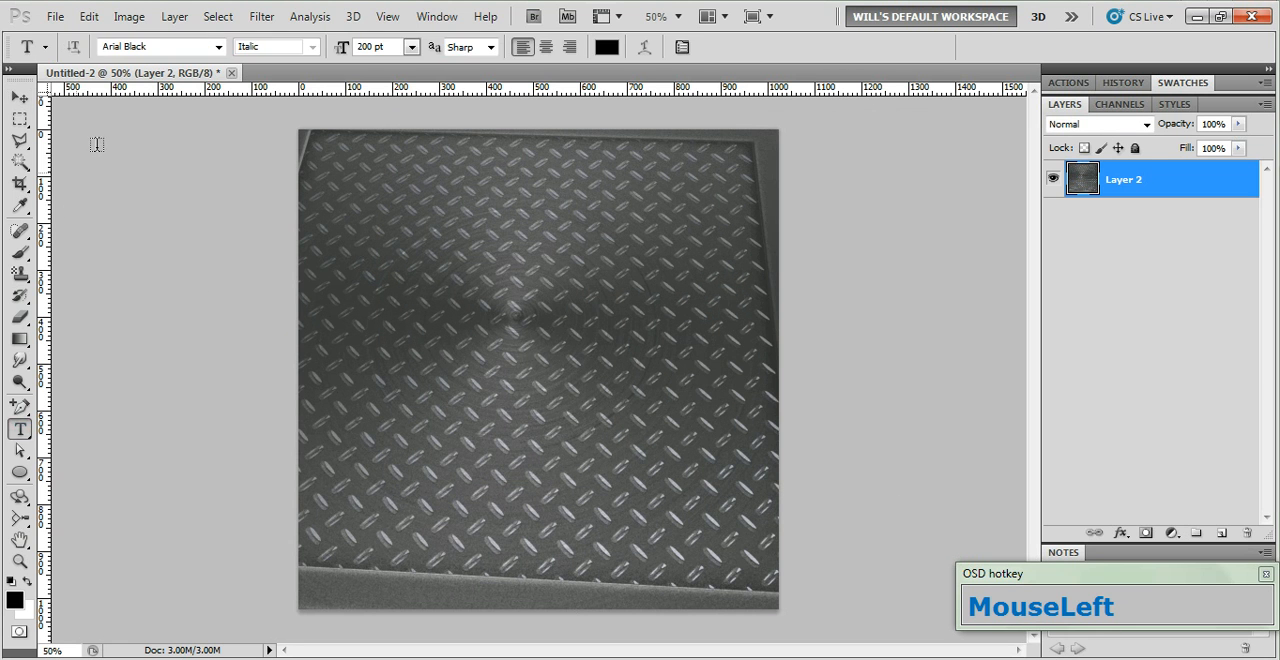
left_click_drag(218, 49, 145, 78)
left_click(219, 47)
left_click(319, 374)
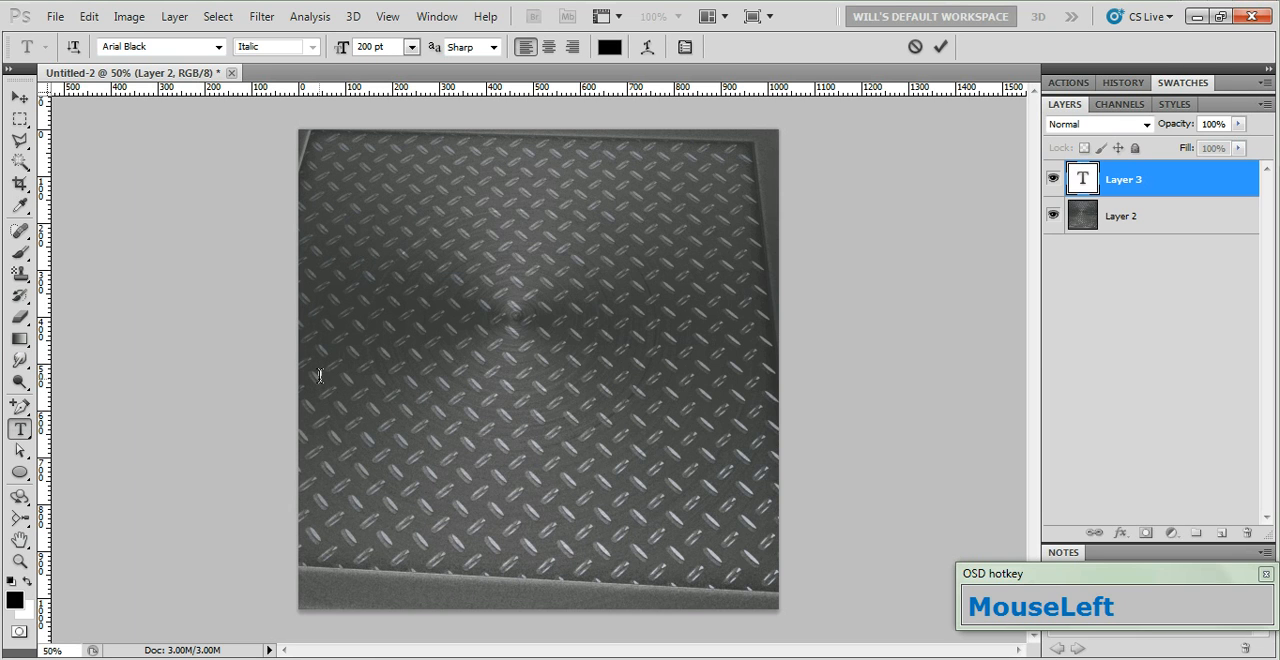
type("CHROME")
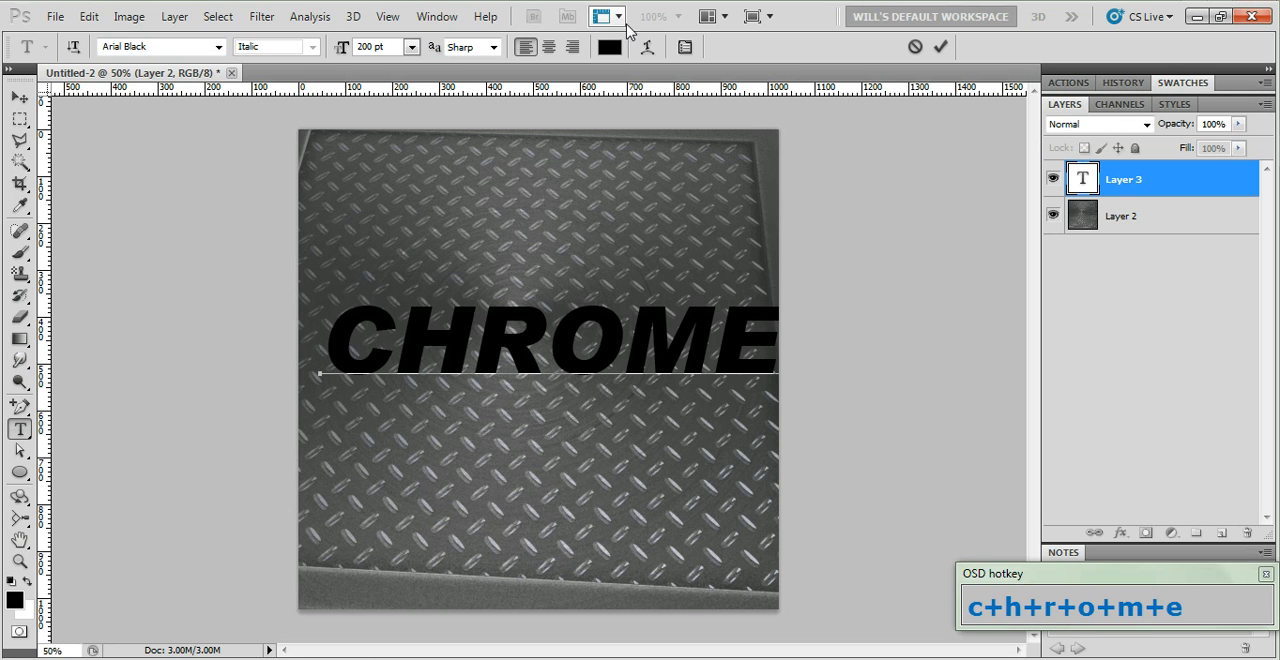
left_click(940, 46)
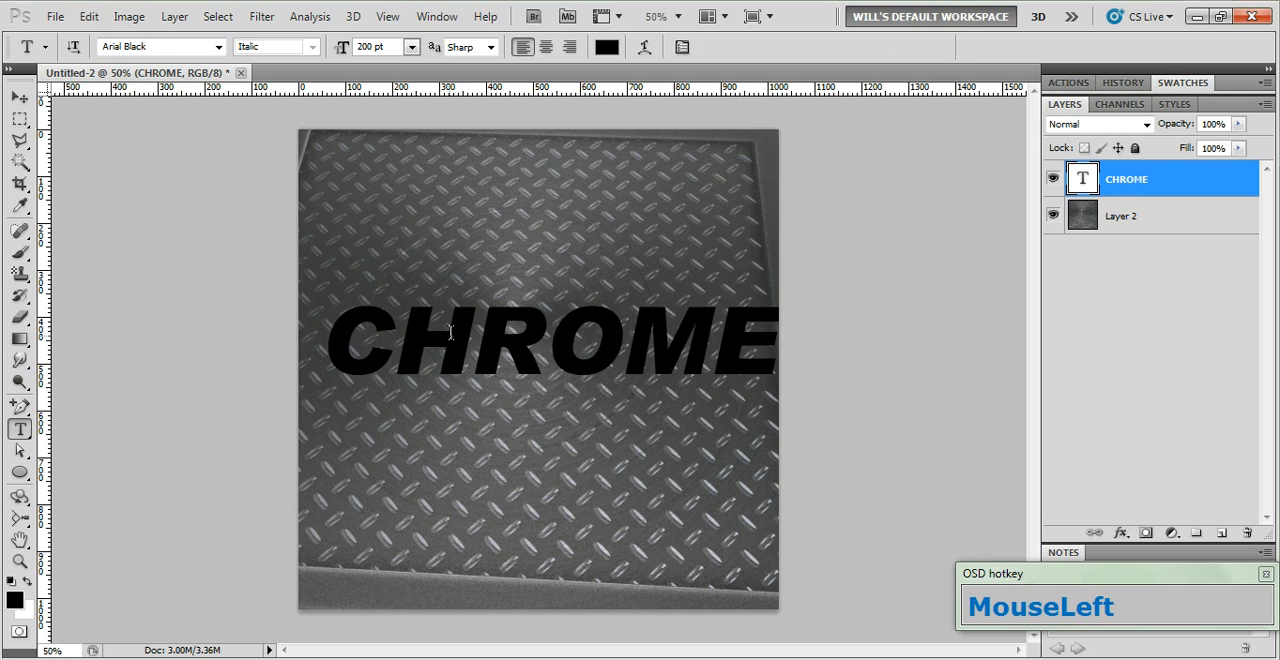
Center the CHROME text vertically and horizontally on the canvas, deselect, and reset the foreground and background colors to their defaults
key("ctrl+a")
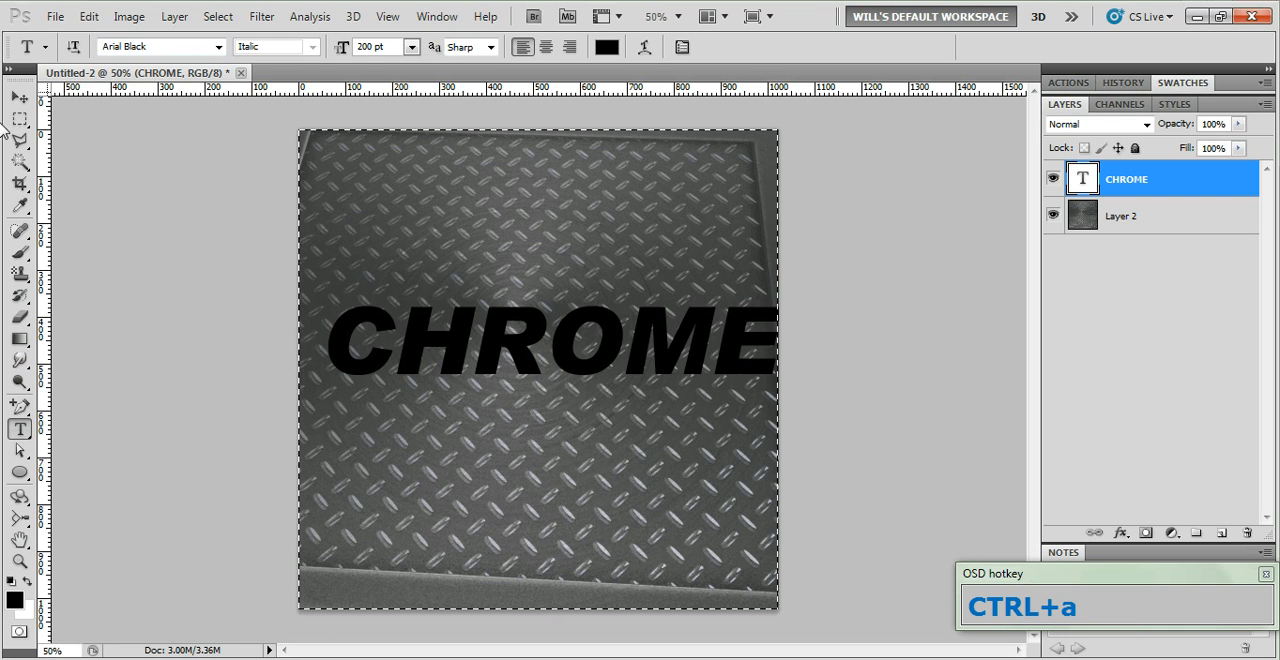
left_click(19, 97)
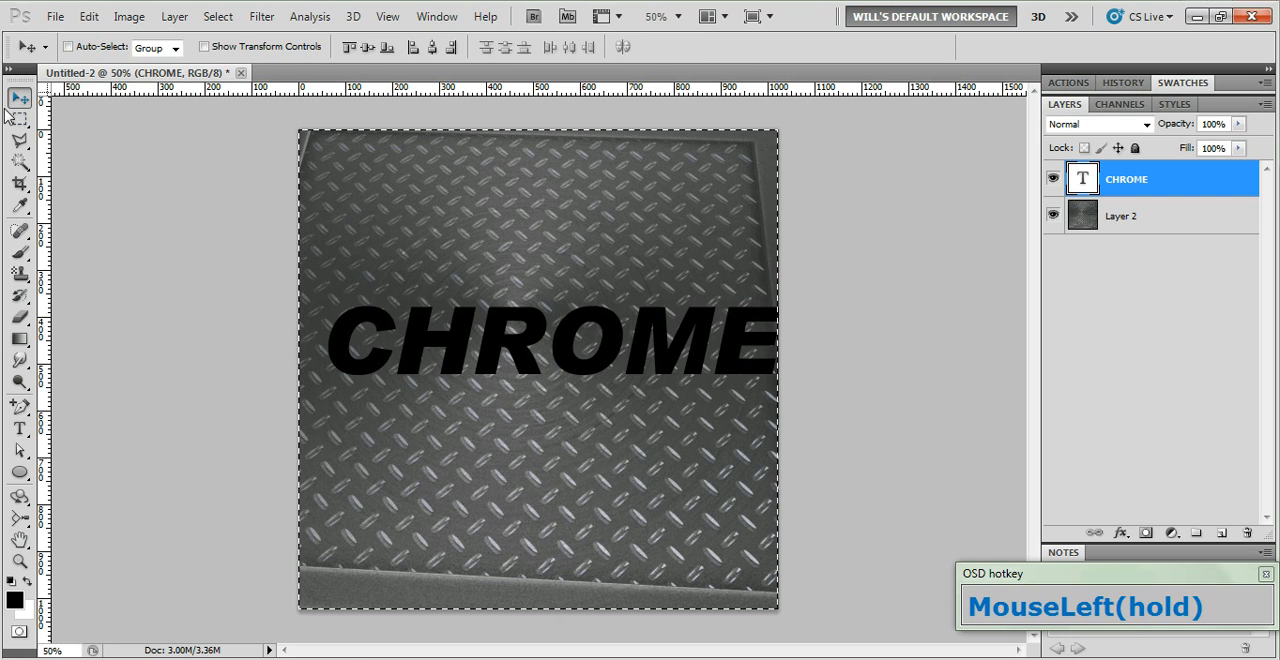
left_click(367, 47)
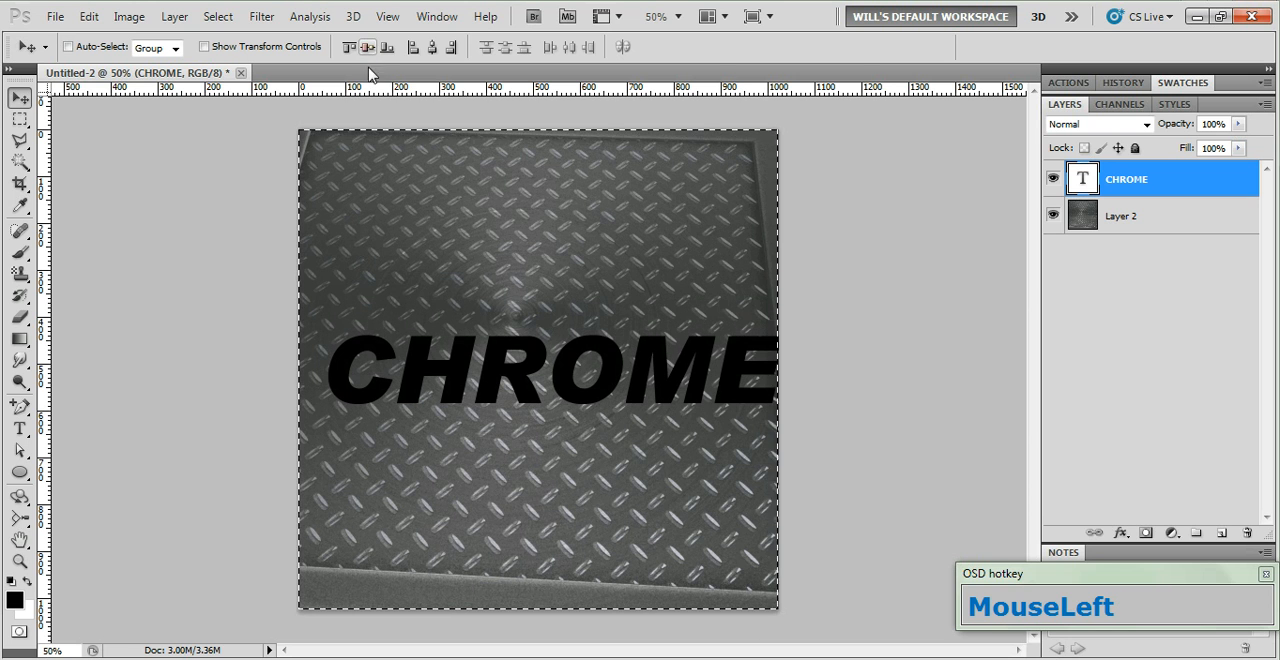
left_click(432, 47)
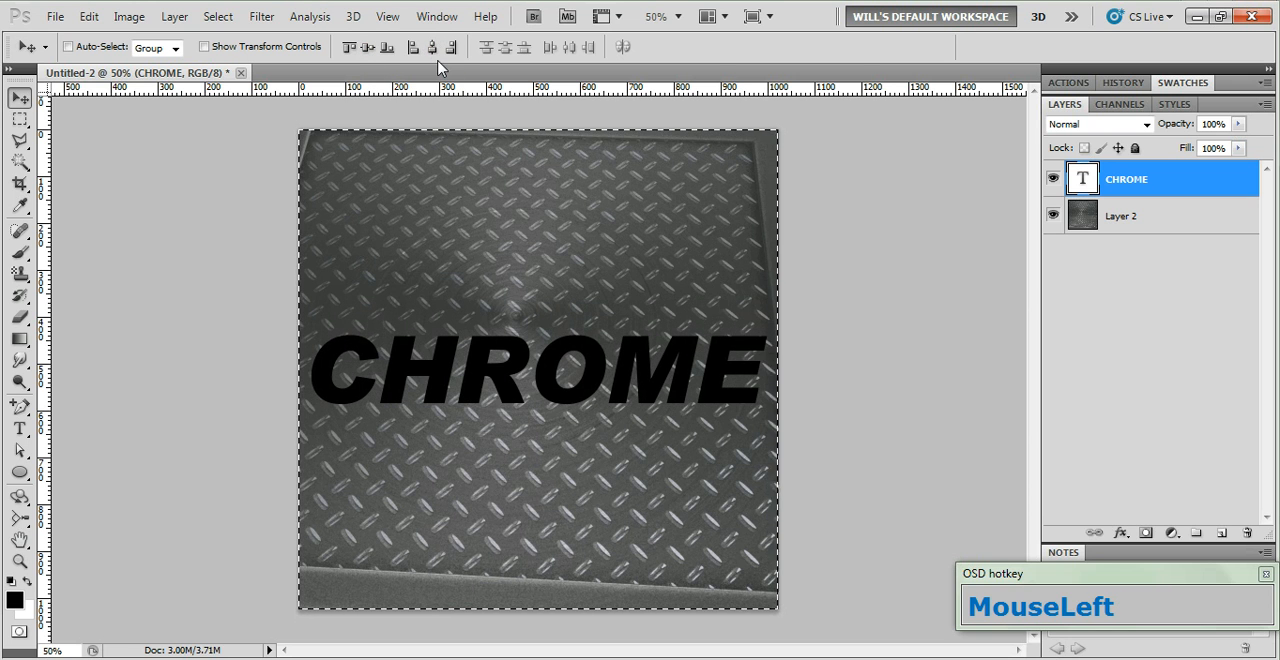
key("ctrl+d")
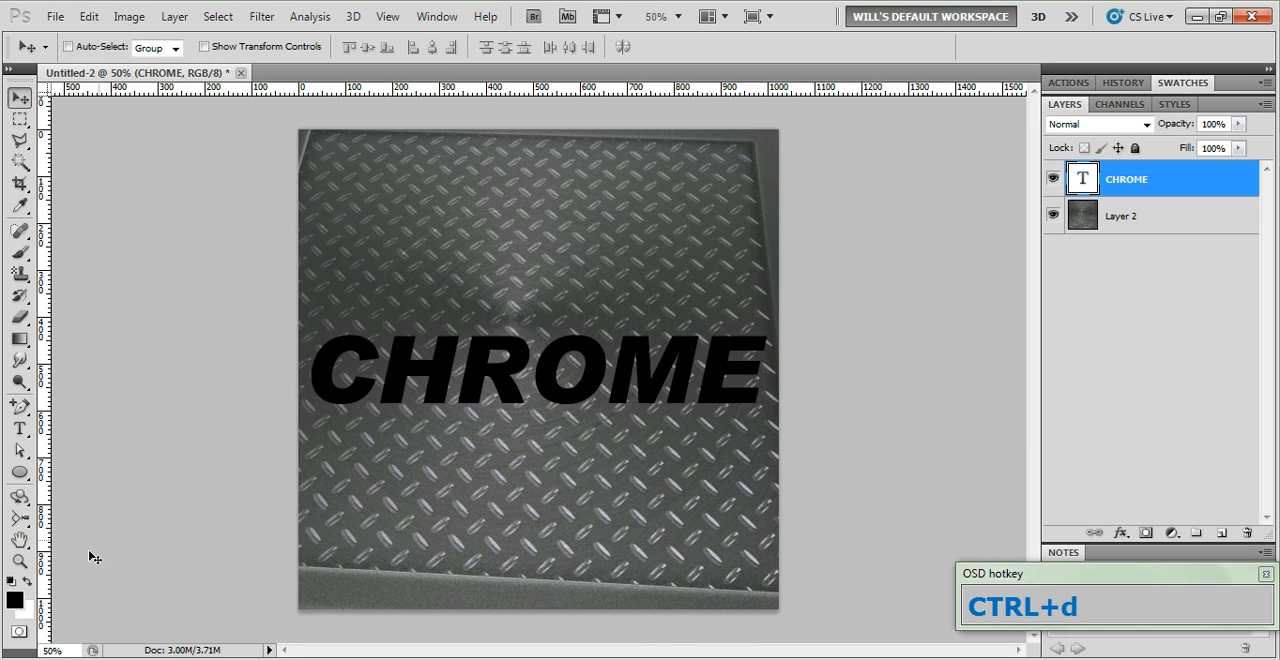
left_click(12, 588)
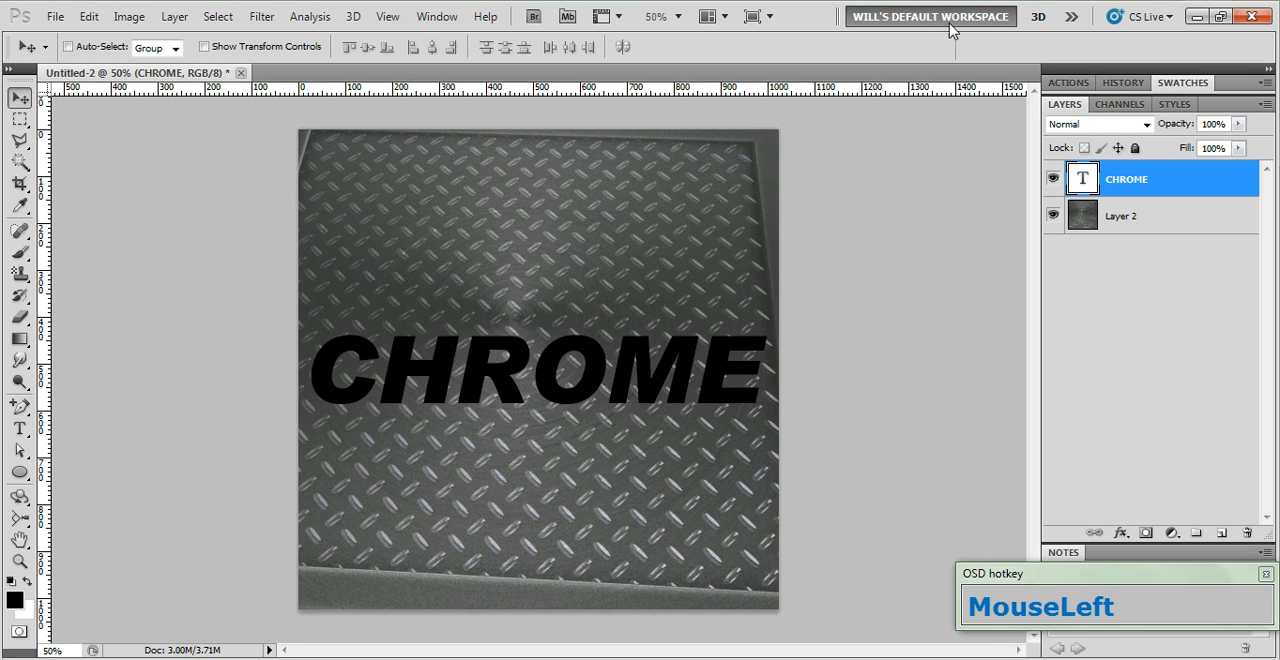
Add a Bevel and Emboss effect with the Outer Bevel style to the CHROME text layer
double_click(1203, 183)
left_click_drag(897, 127, 919, 149)
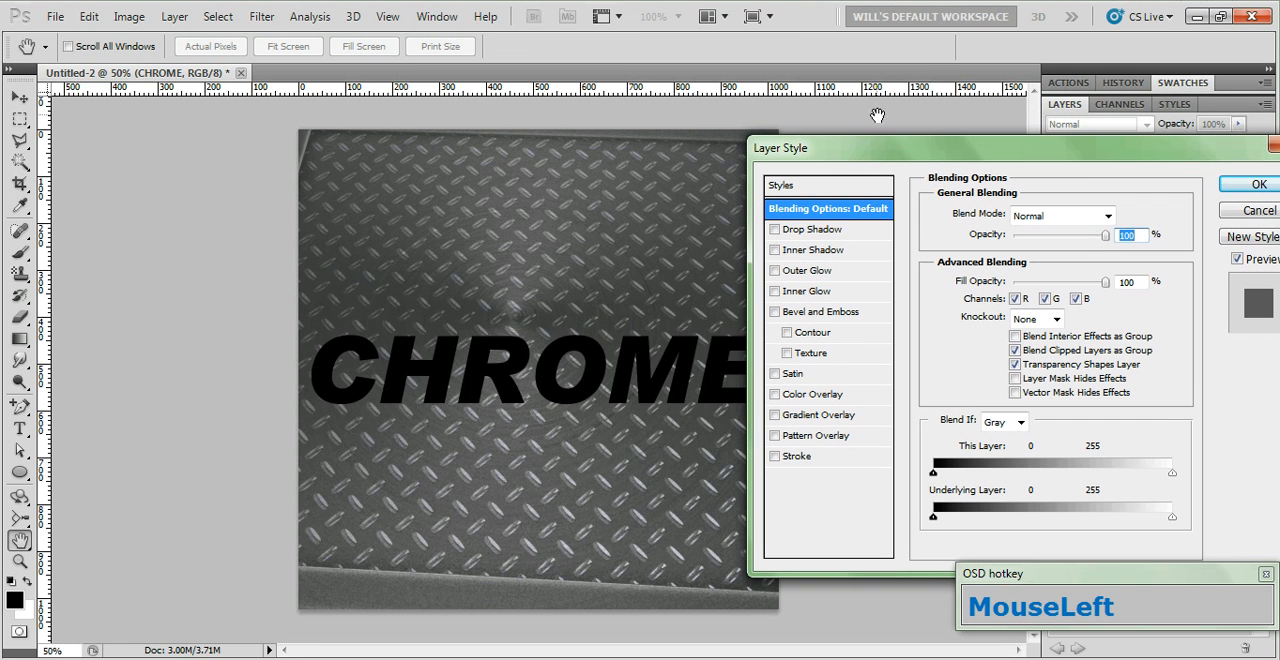
left_click(830, 316)
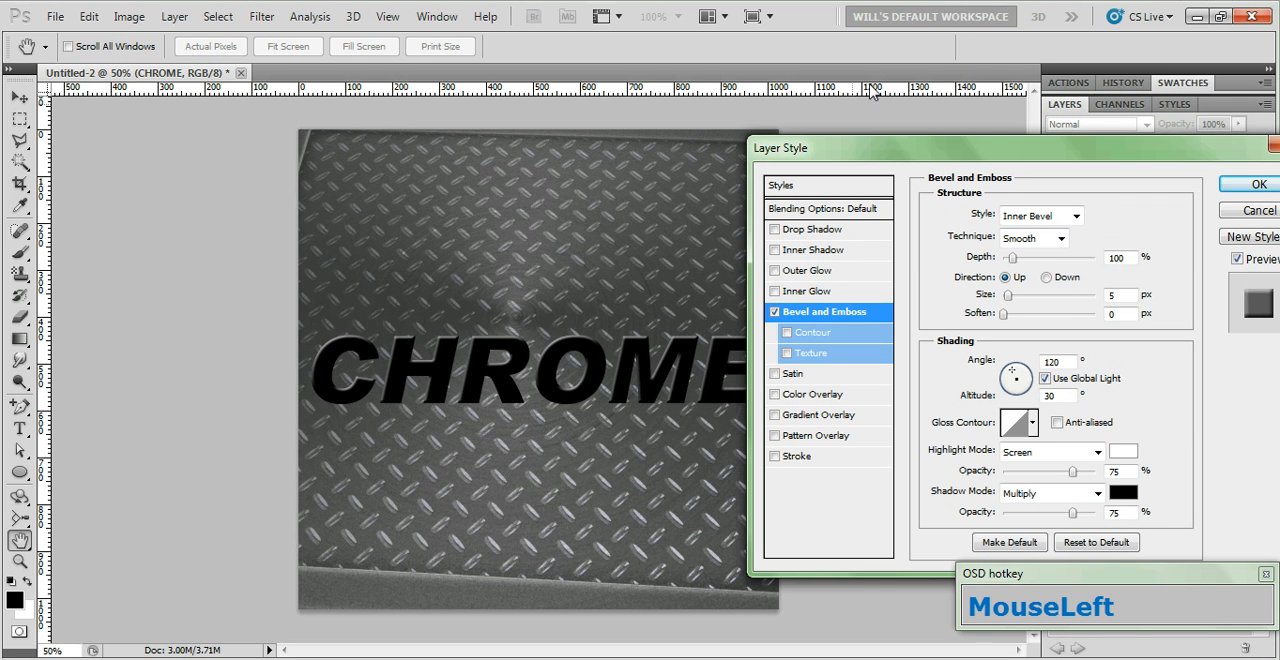
left_click(1074, 218)
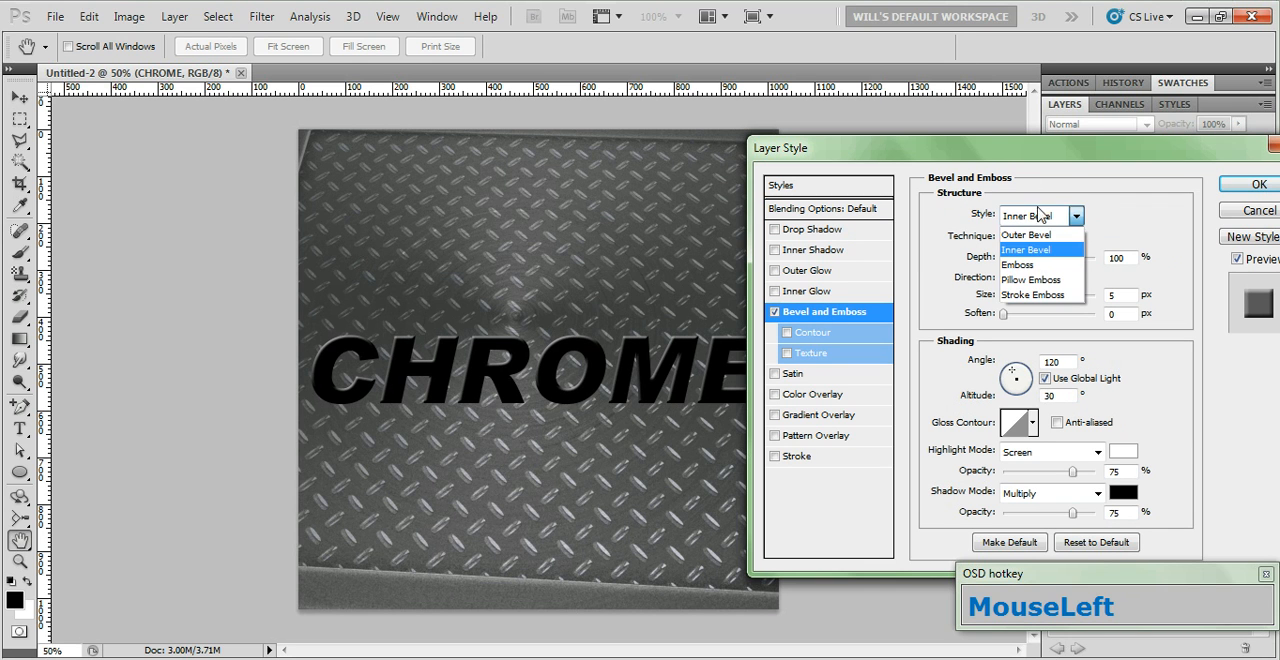
left_click(1020, 201)
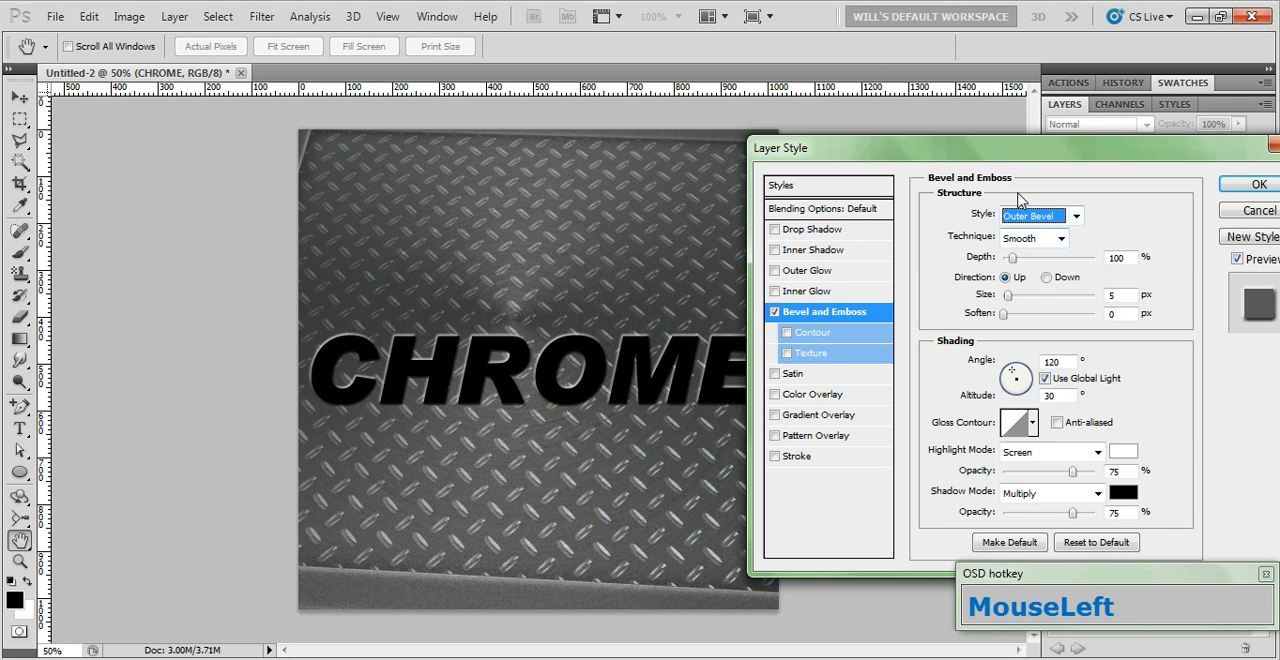
Set the bevel's shading to 90° angle and 0° altitude without global light, using an anti-aliased convex quarter-round gloss contour
left_click(1045, 379)
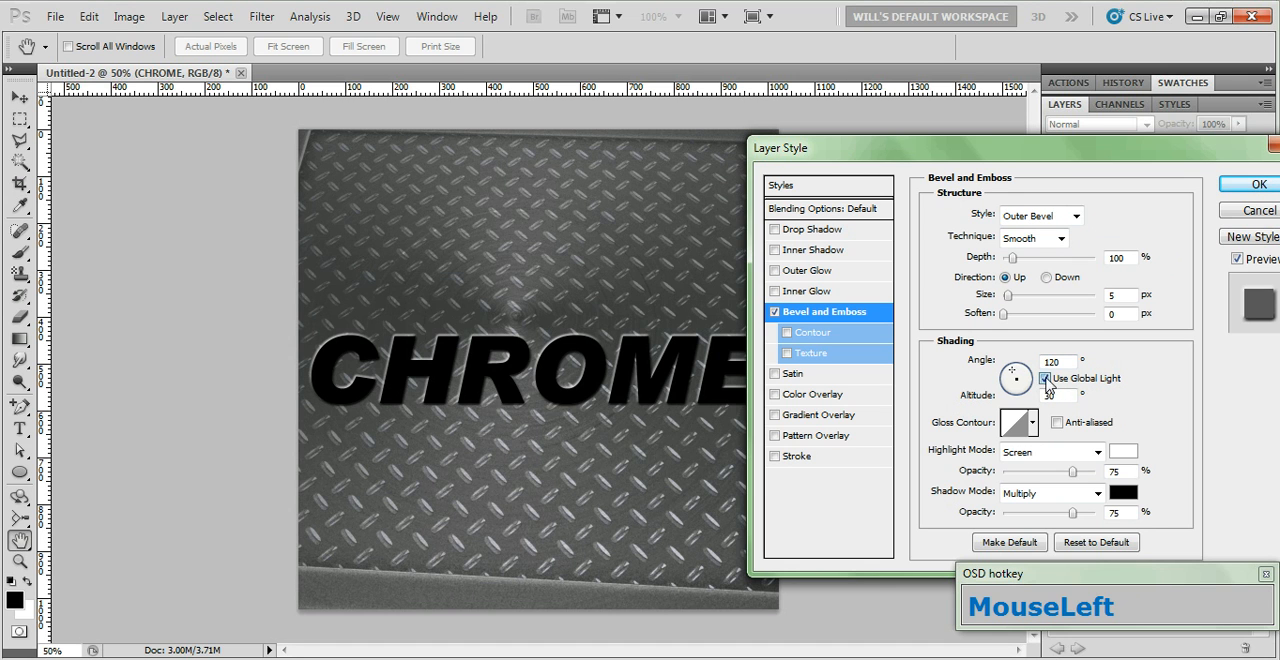
left_click(1052, 362)
type("90")
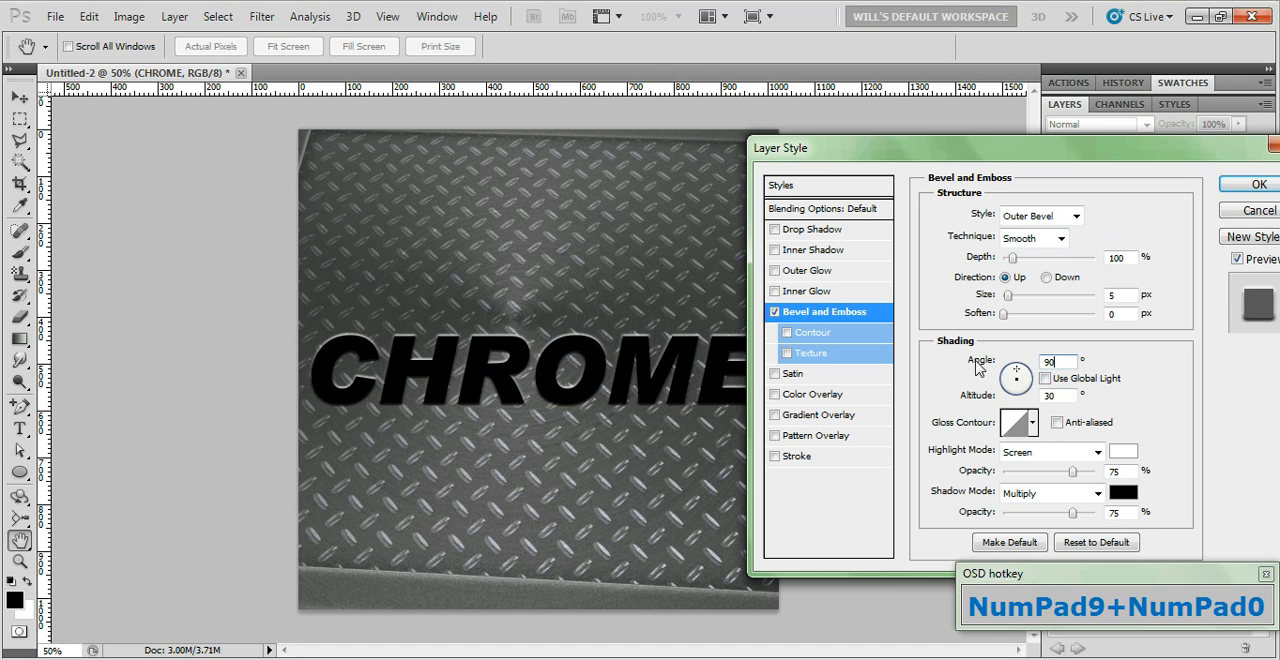
double_click(1062, 395)
type("0")
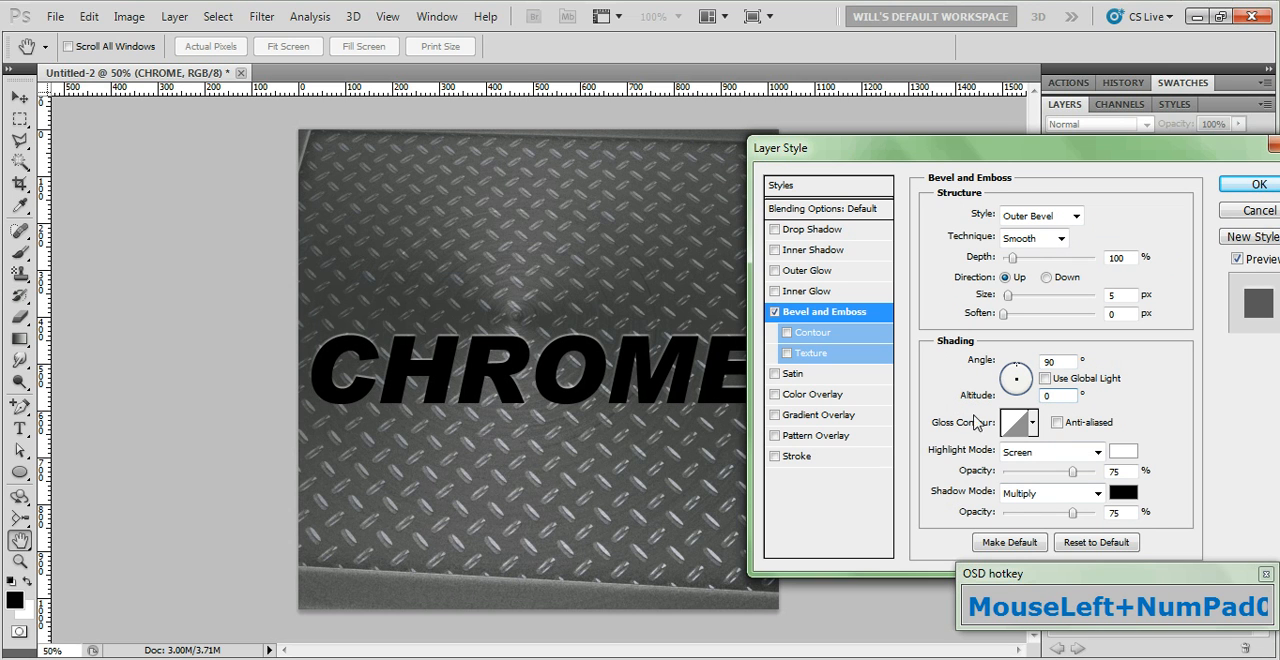
left_click(1033, 423)
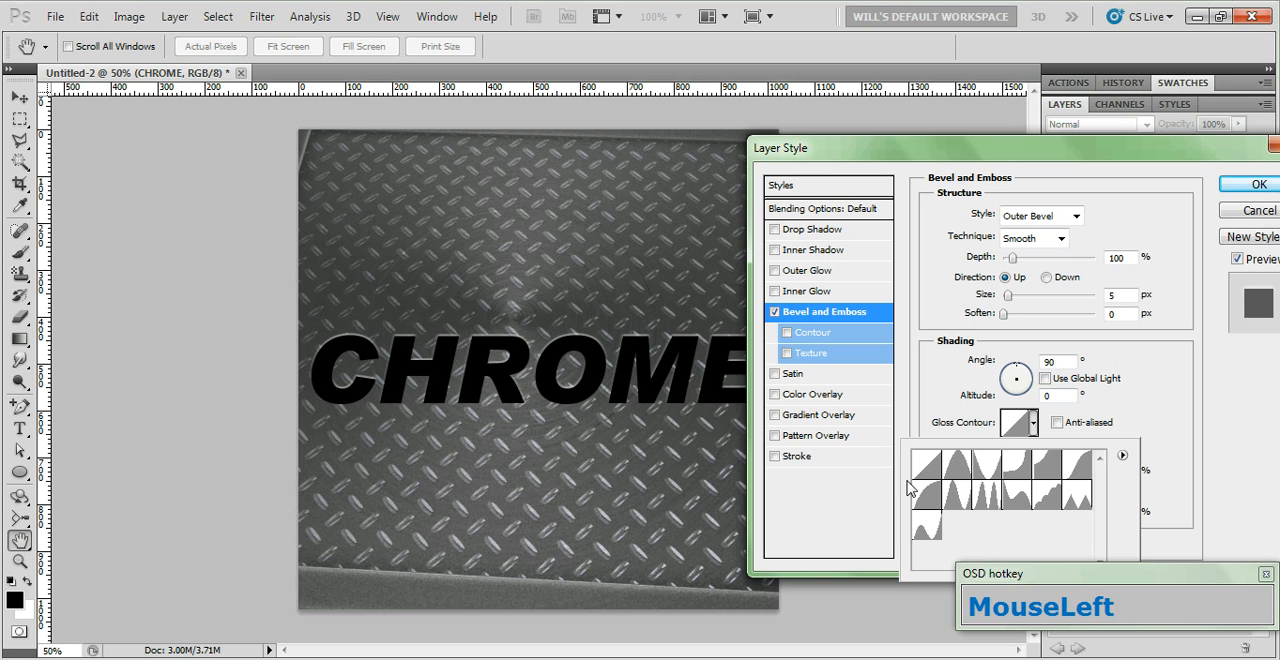
left_click(930, 506)
left_click(1057, 423)
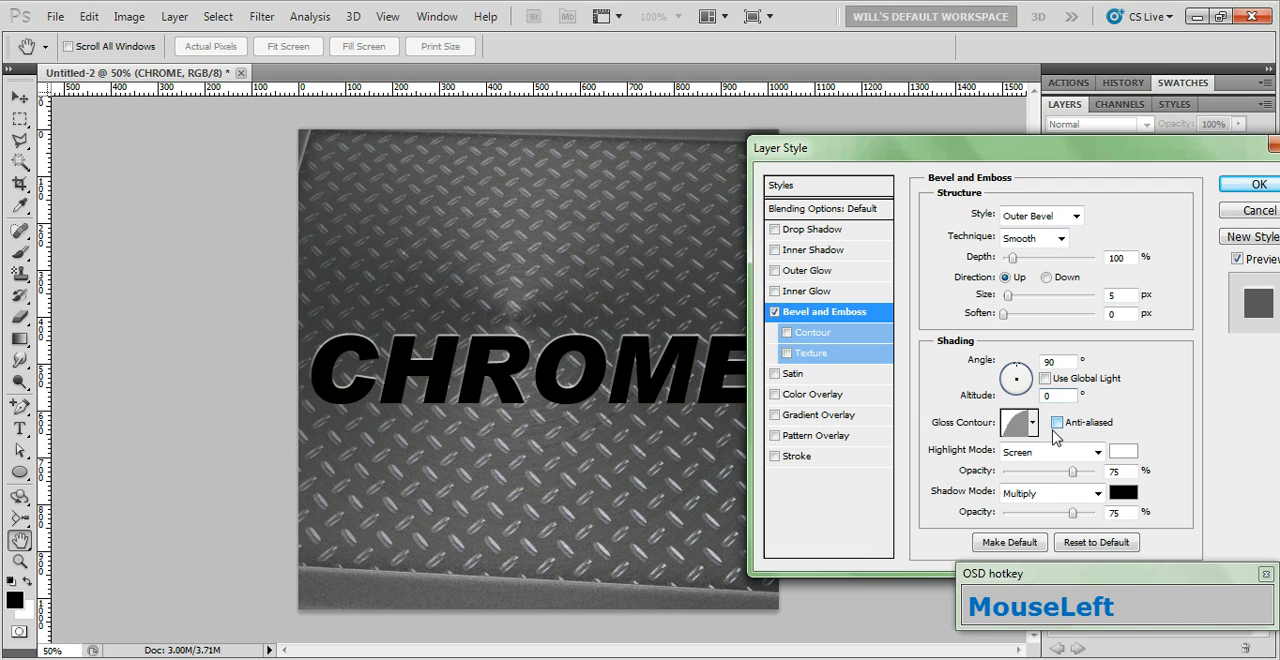
Enable the bevel's Contour option with the convex quarter-round preset and anti-aliasing
left_click(813, 336)
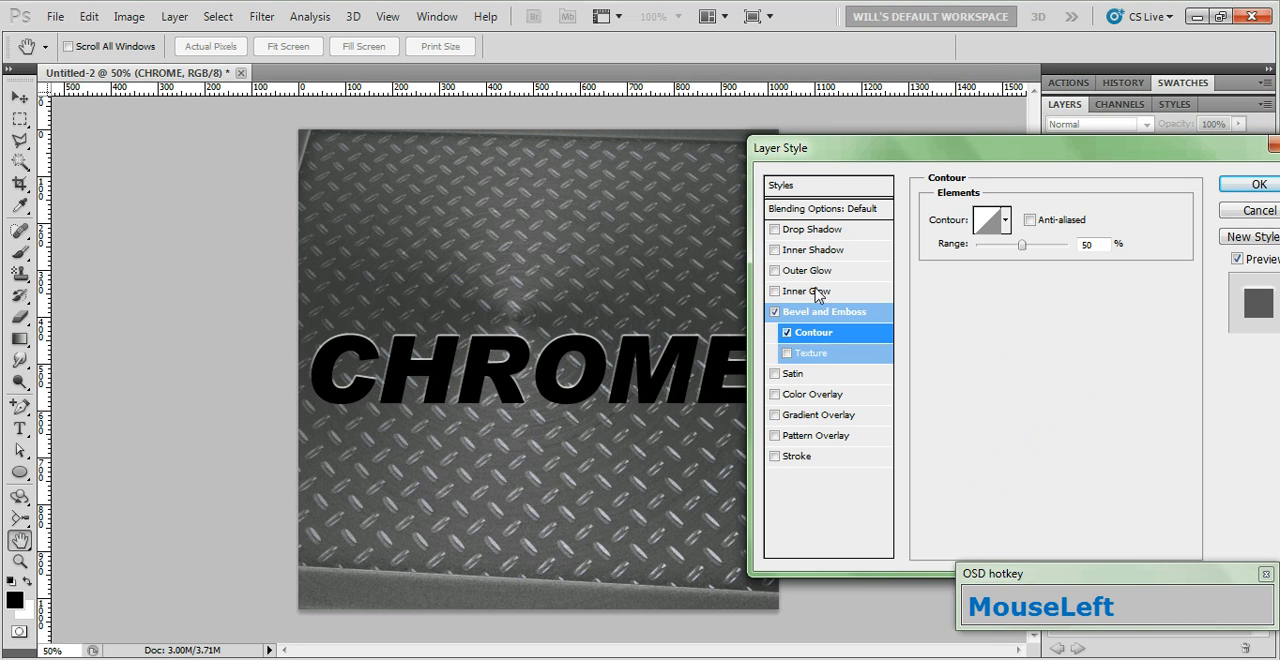
left_click(1006, 220)
left_click(899, 293)
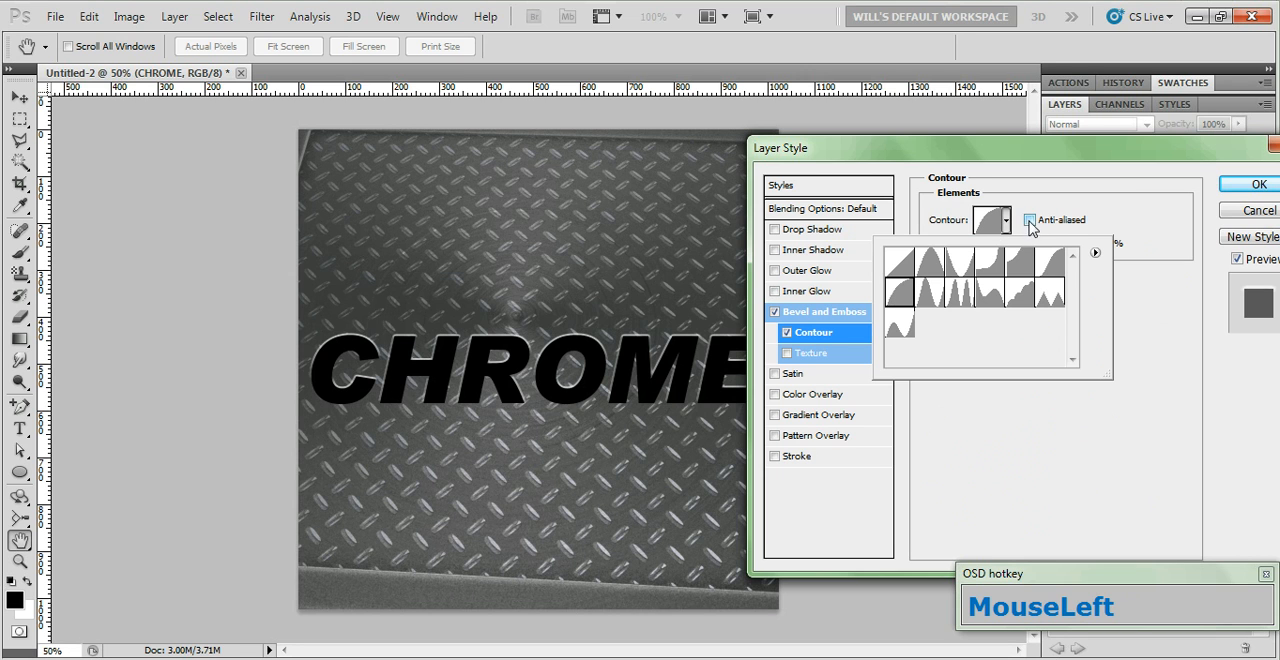
left_click(1031, 222)
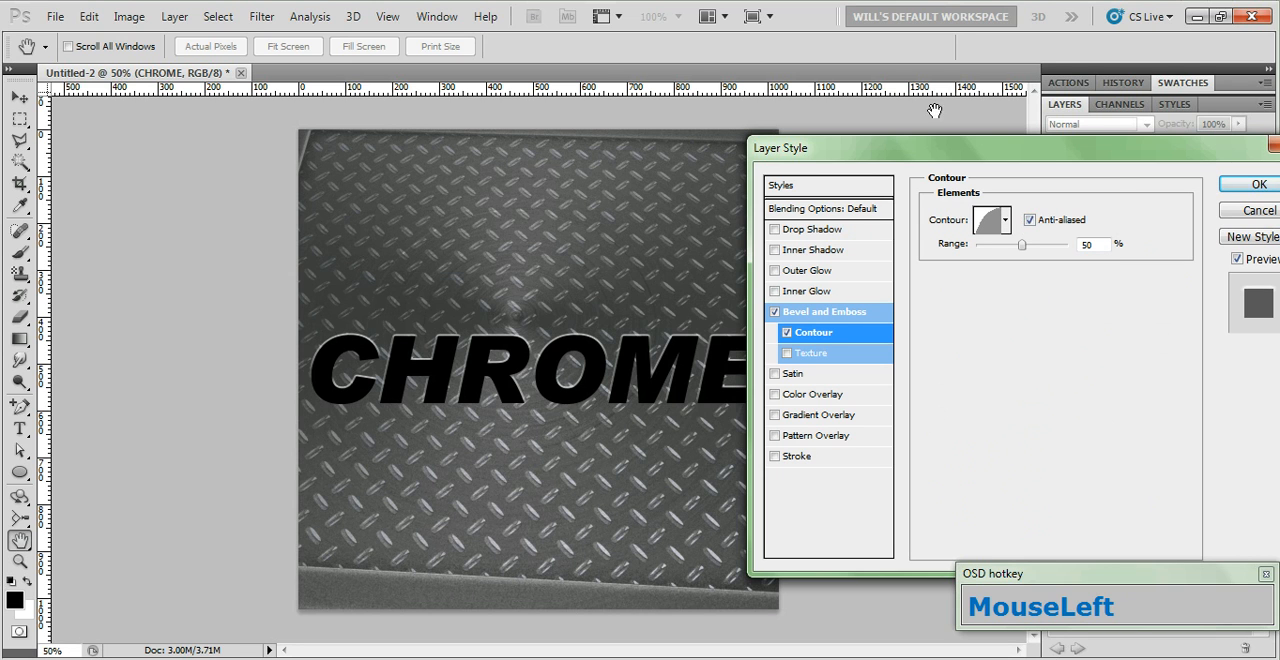
Add a gradient overlay based on the Foreground to Background preset and place its black color stop at 50%
left_click(814, 415)
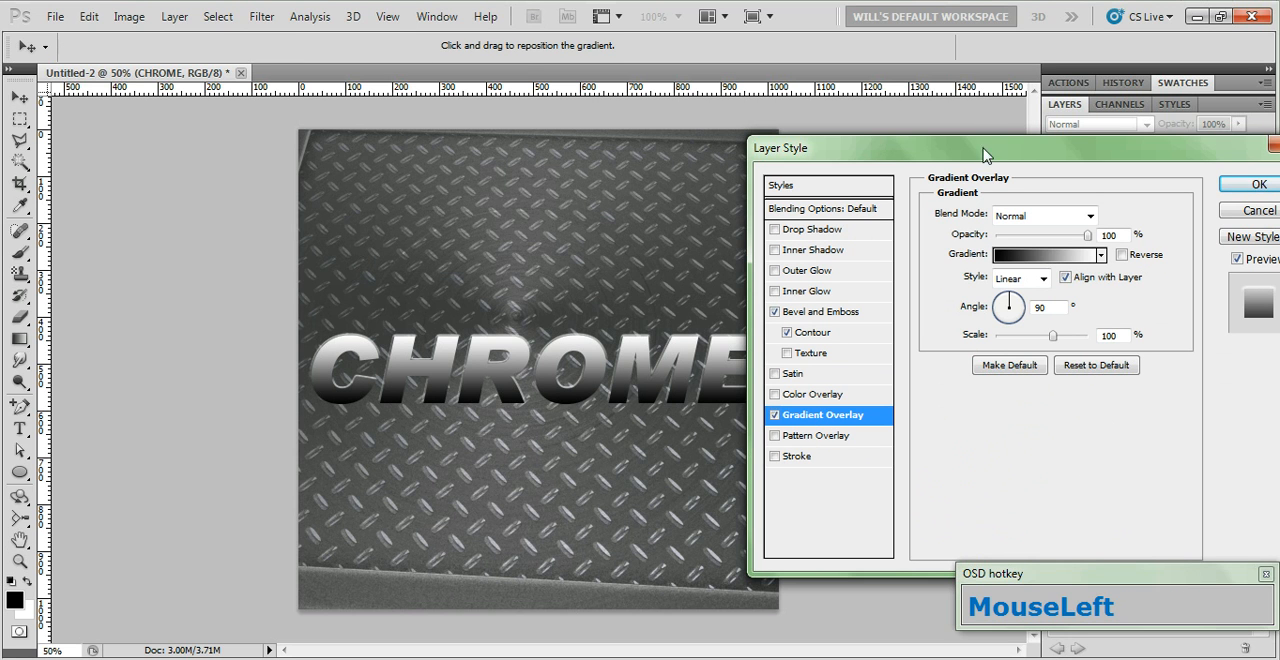
left_click(1030, 258)
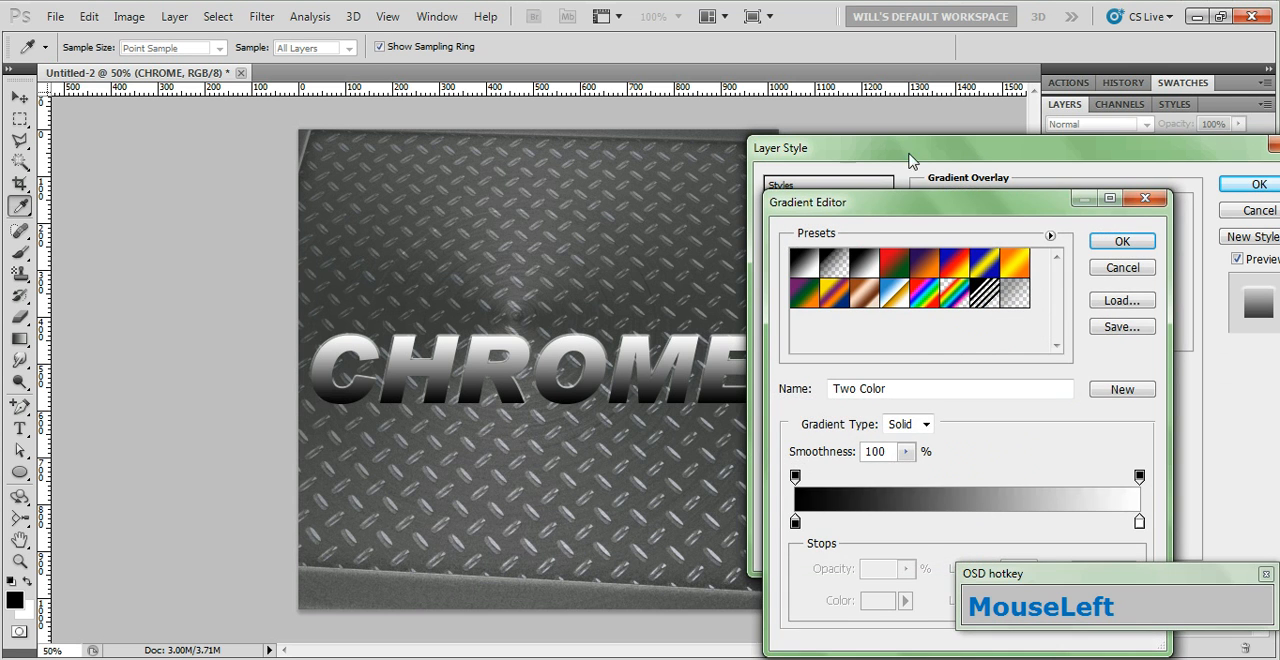
left_click_drag(926, 206, 660, 86)
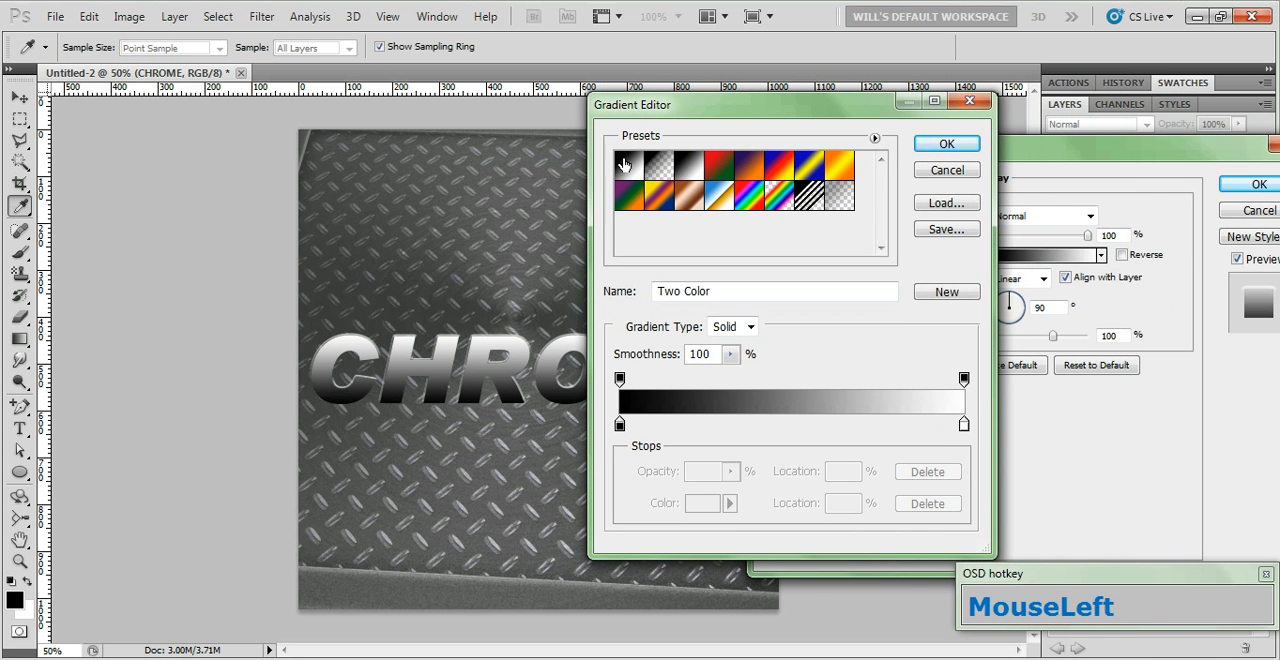
left_click(629, 167)
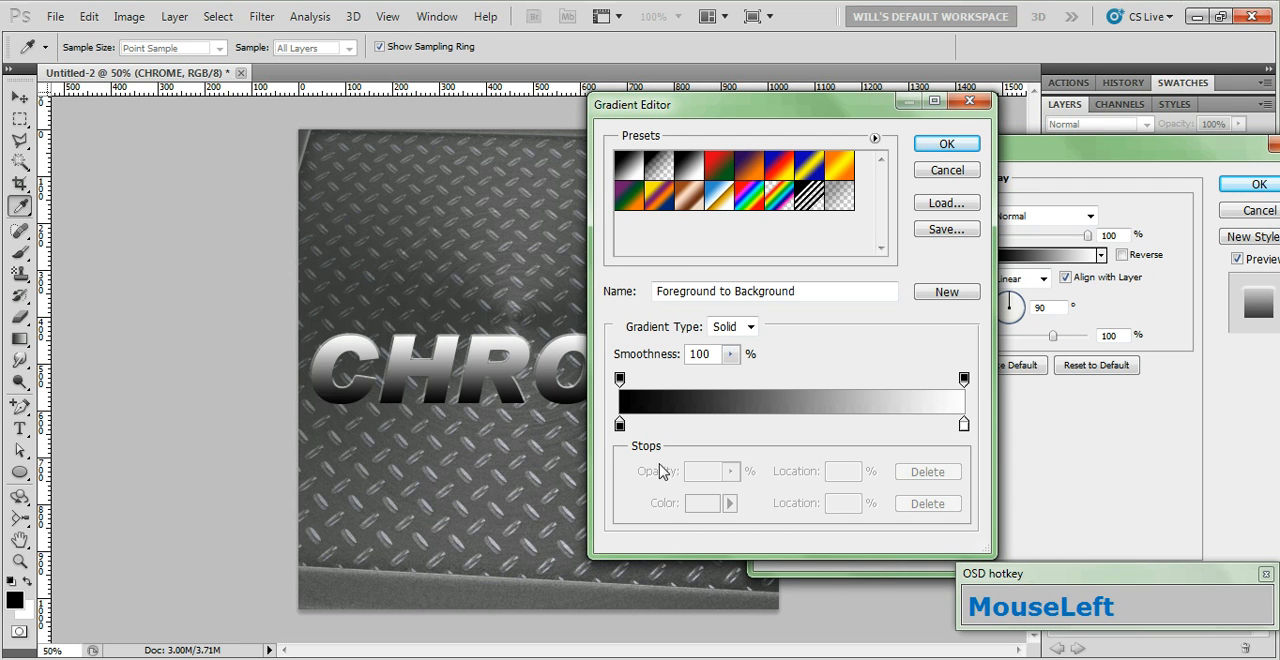
left_click(619, 426)
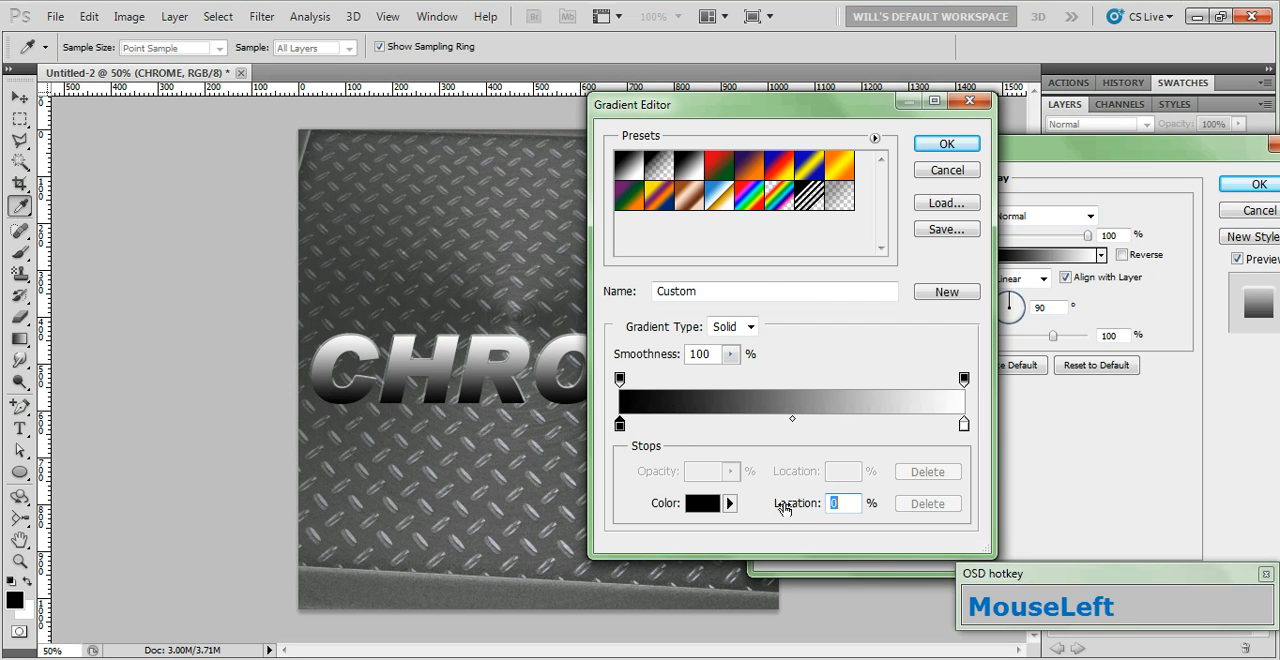
type("50")
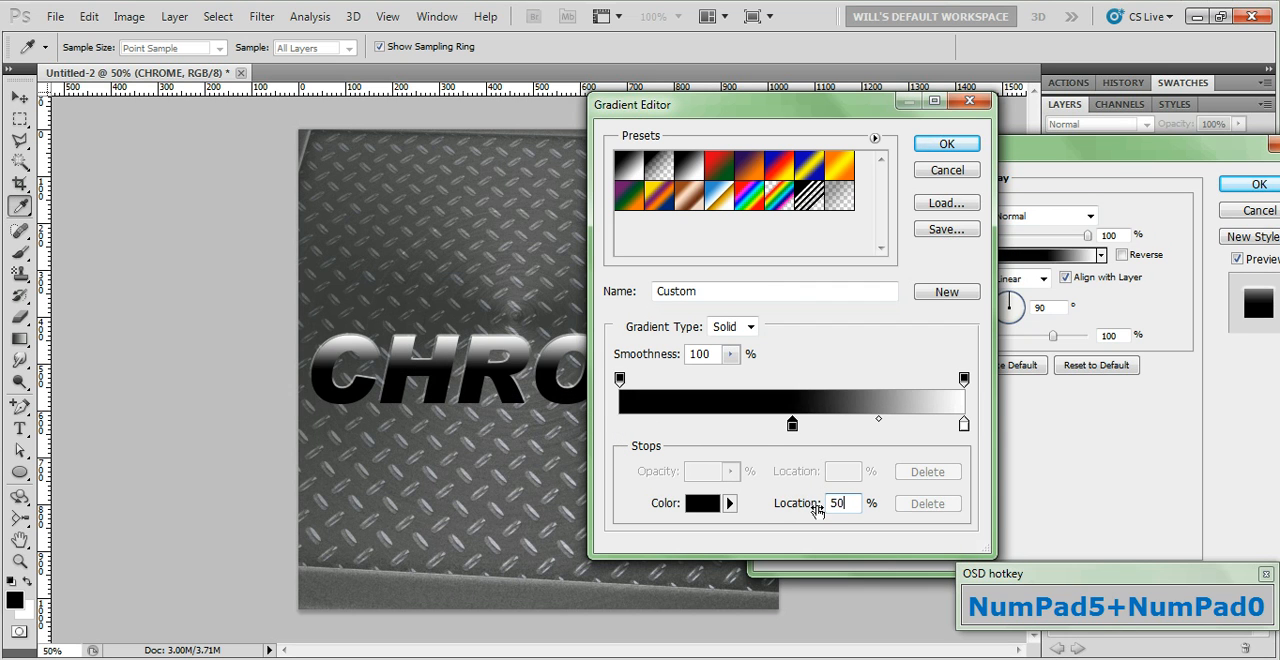
Add a color stop at the gradient's 0% end and set its color to 808080
left_click(620, 430)
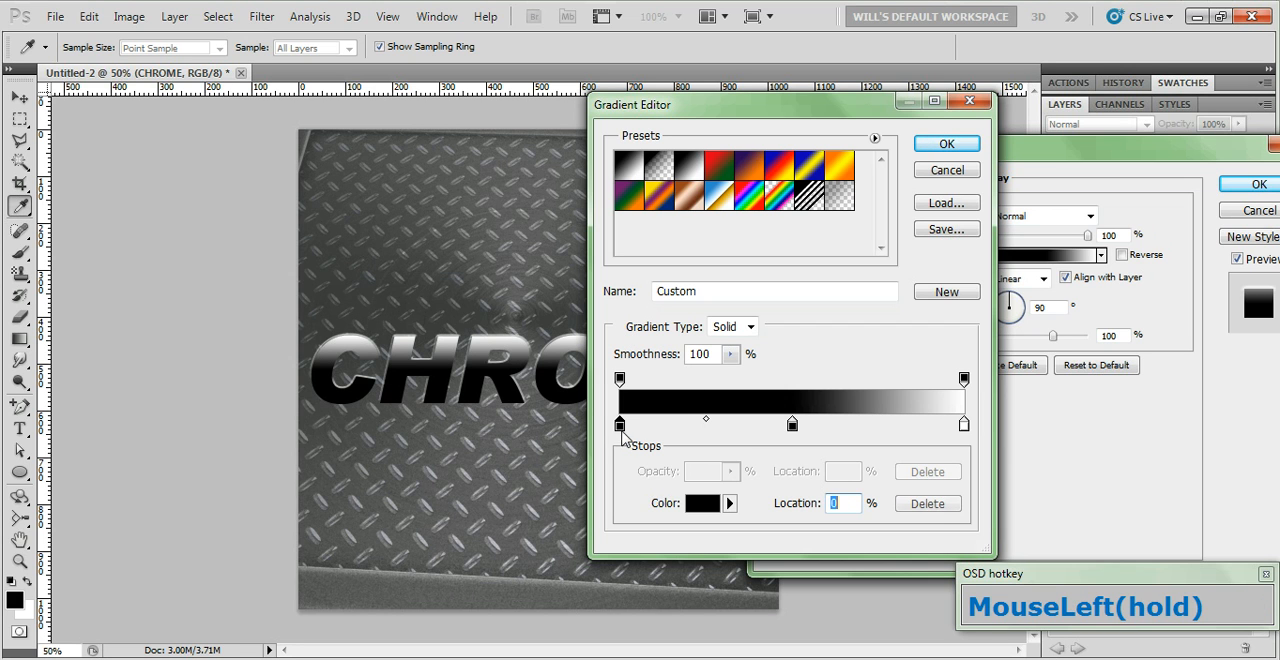
left_click(700, 510)
left_click_drag(915, 250, 866, 190)
left_click(983, 481)
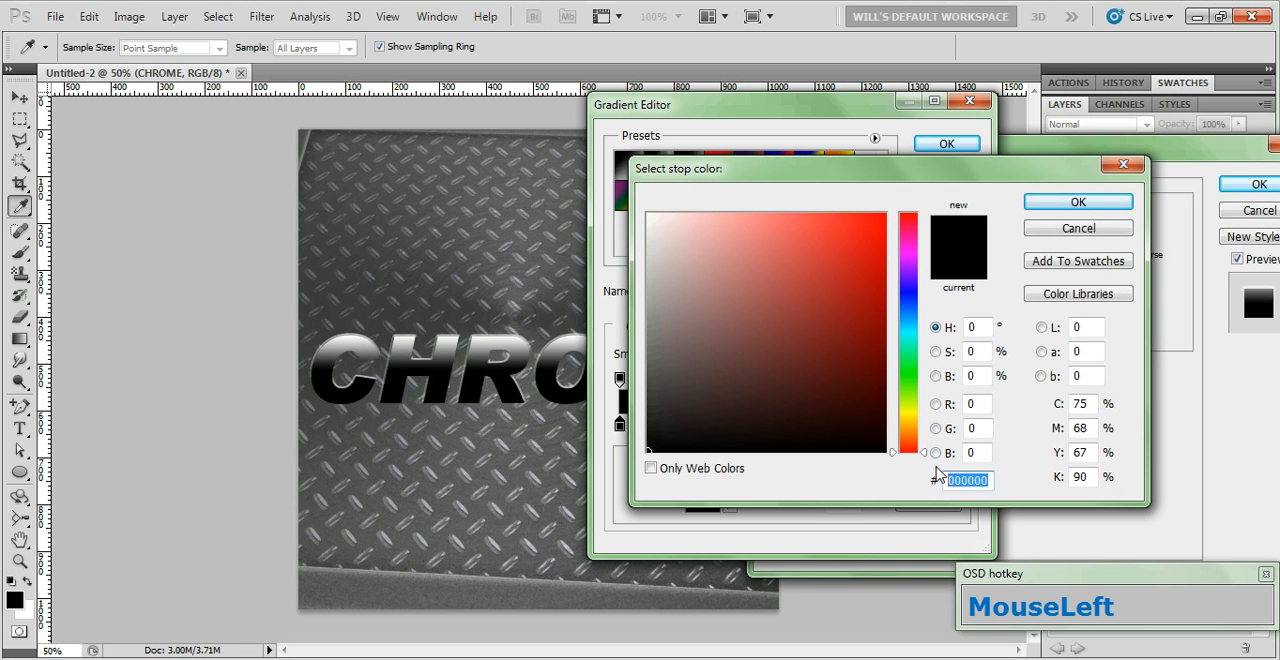
type("808080")
left_click(1078, 202)
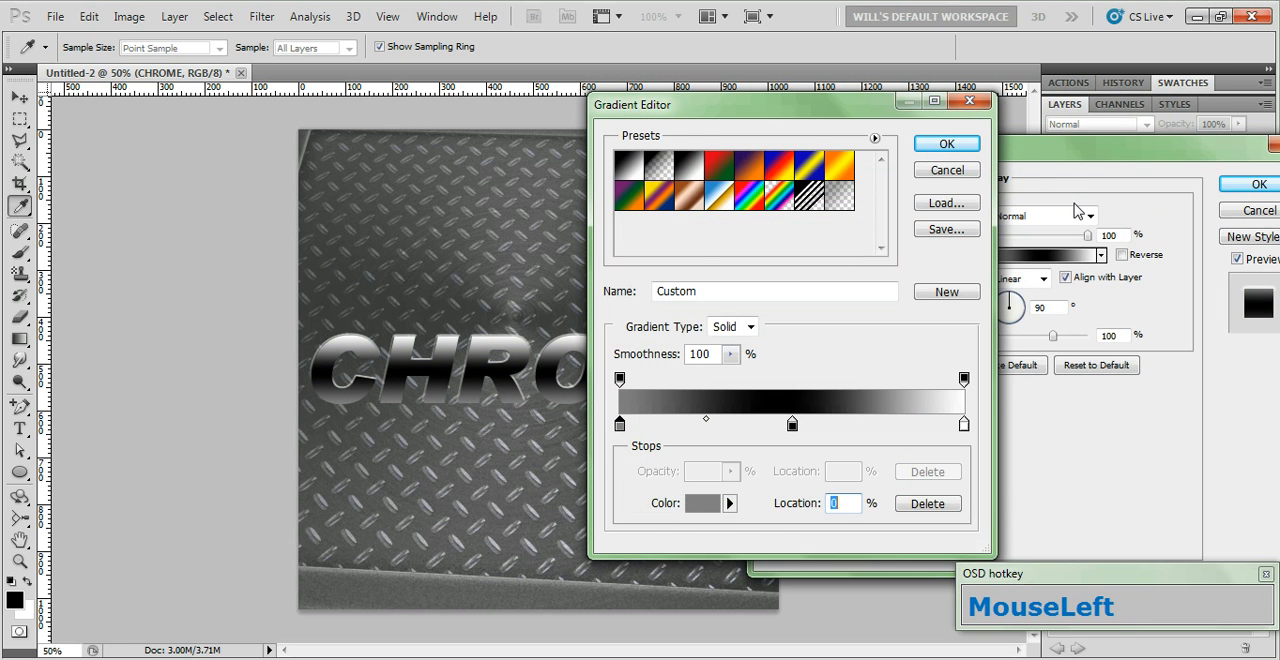
Set the midpoint between the gray and black gradient stops to 75%
left_click(706, 423)
left_click_drag(849, 502, 803, 528)
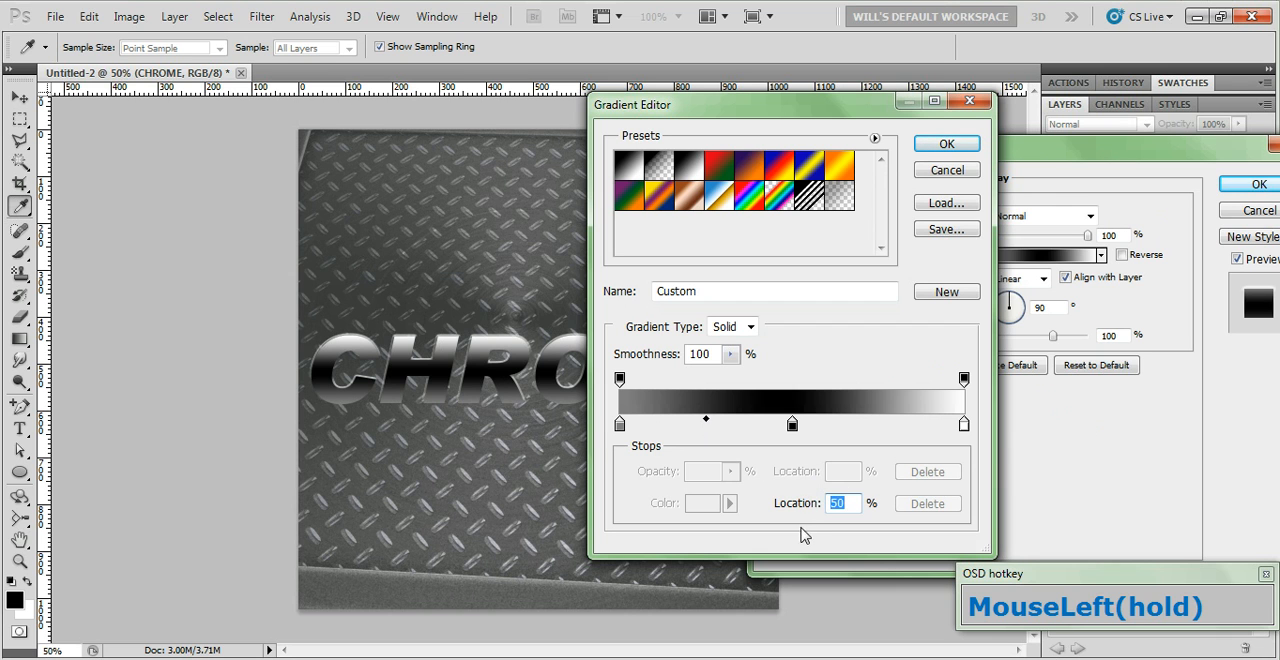
type("75")
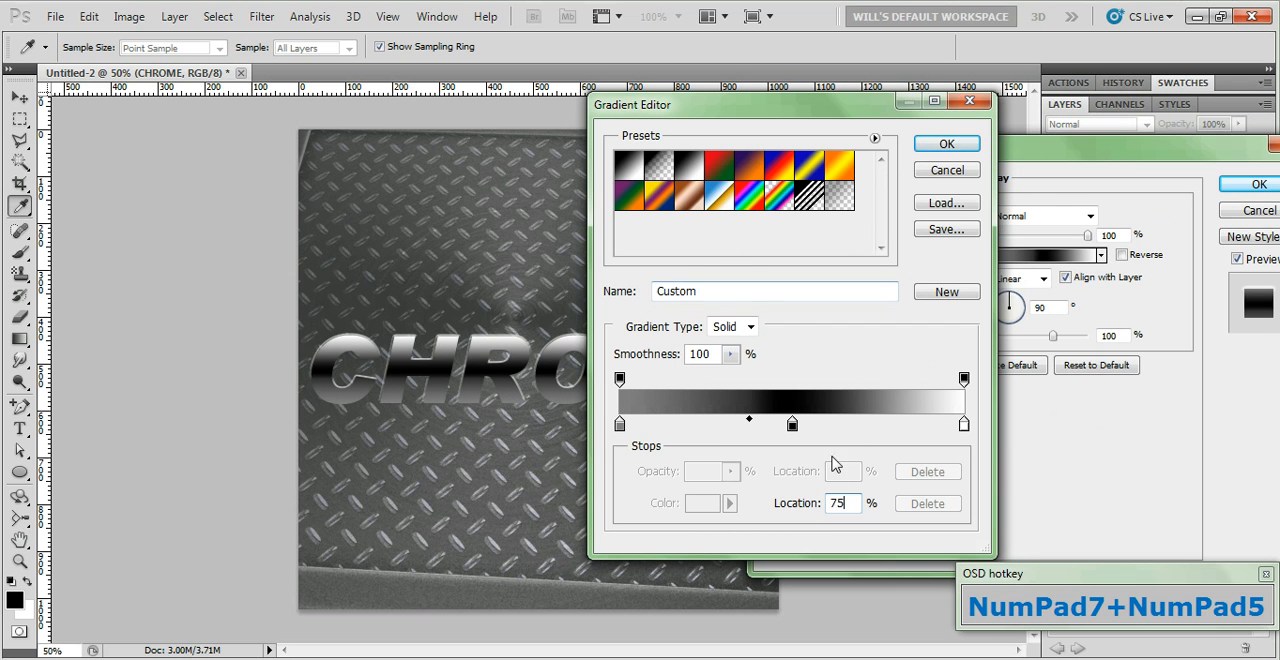
Set the midpoint between the black and white gradient stops to 25% and accept the gradient overlay's gradient
left_click(791, 425)
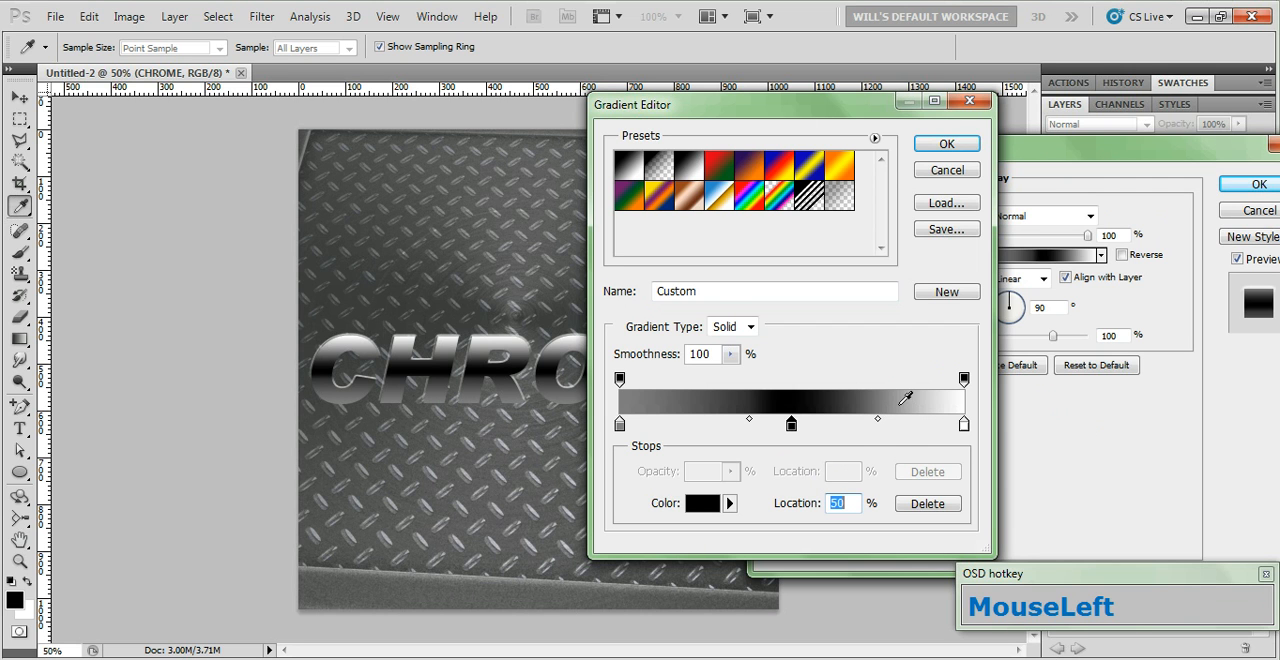
left_click(877, 420)
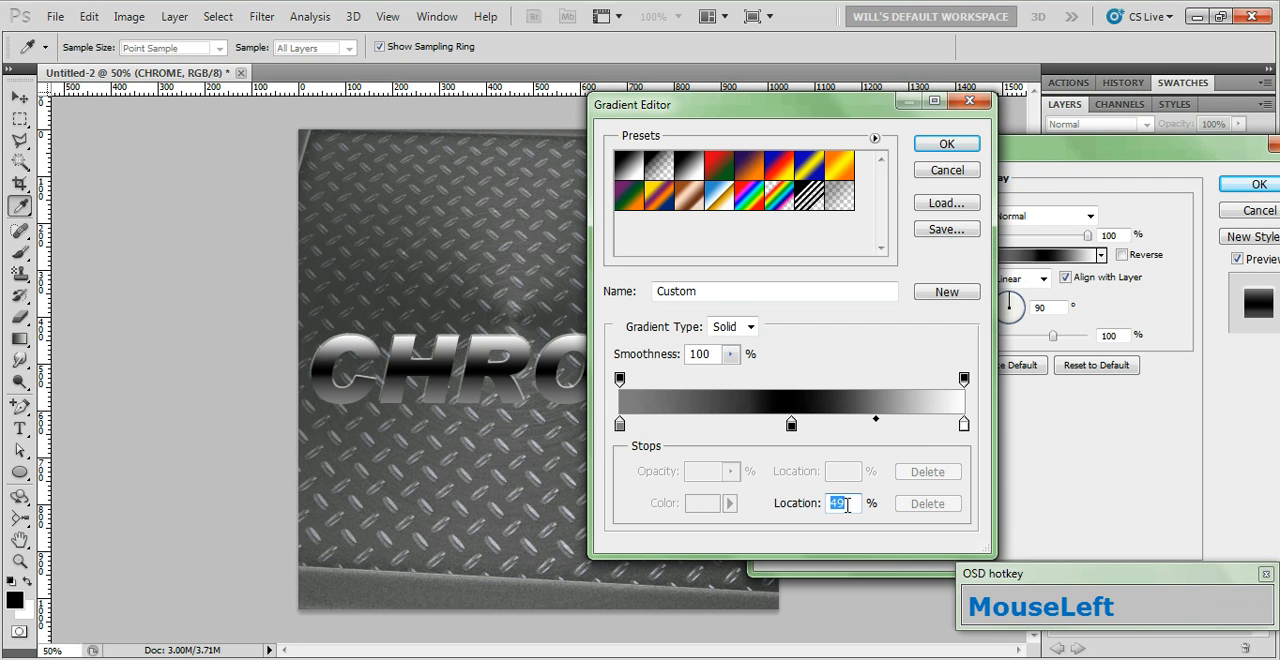
type("25")
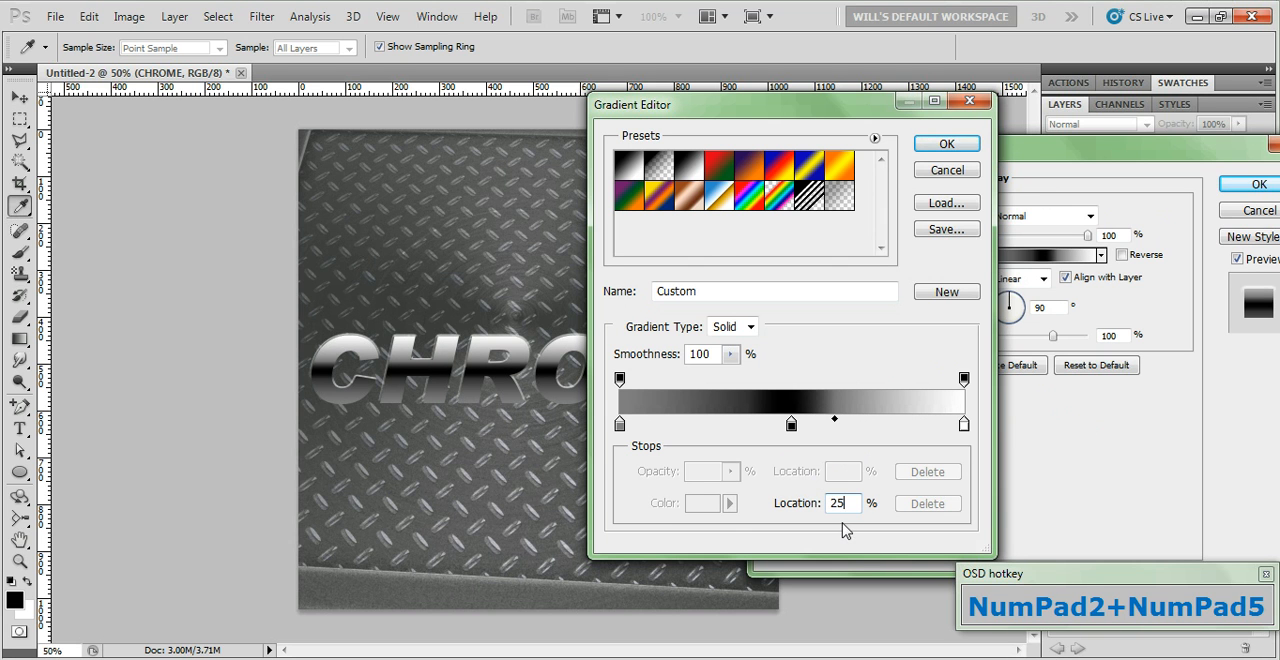
left_click(946, 146)
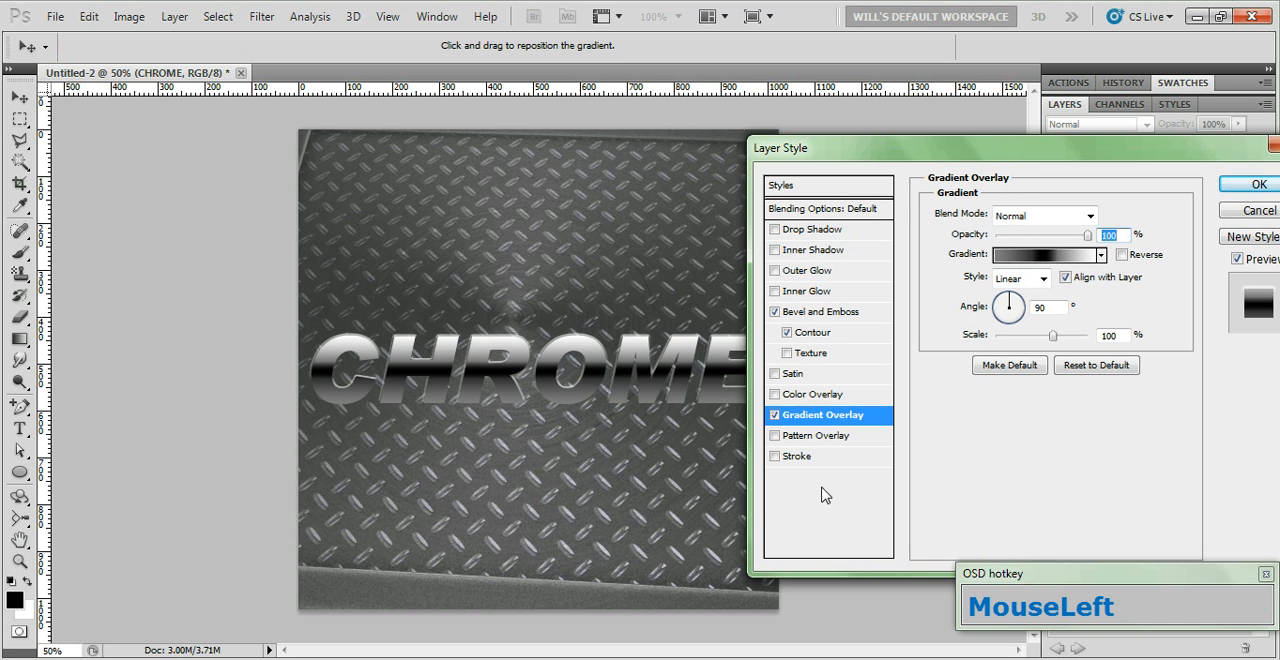
Add a 7 px stroke to the CHROME text and set its fill type to Gradient
left_click(812, 458)
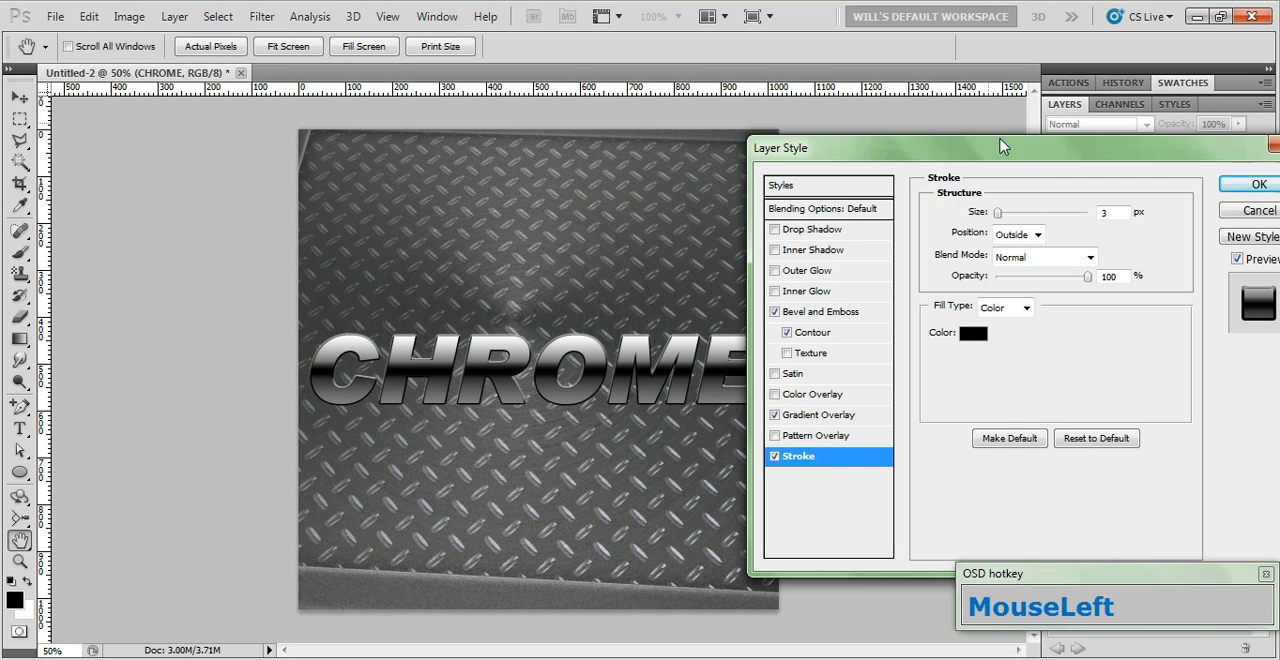
double_click(1112, 210)
type("7")
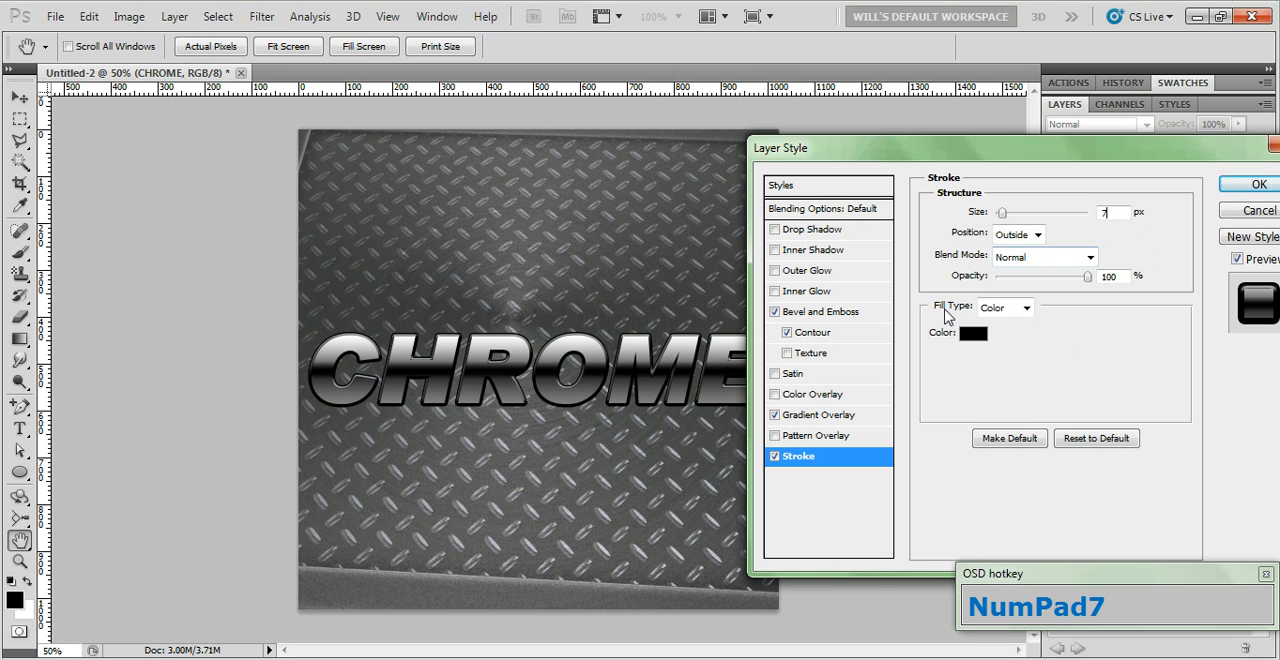
left_click(1024, 309)
left_click(998, 340)
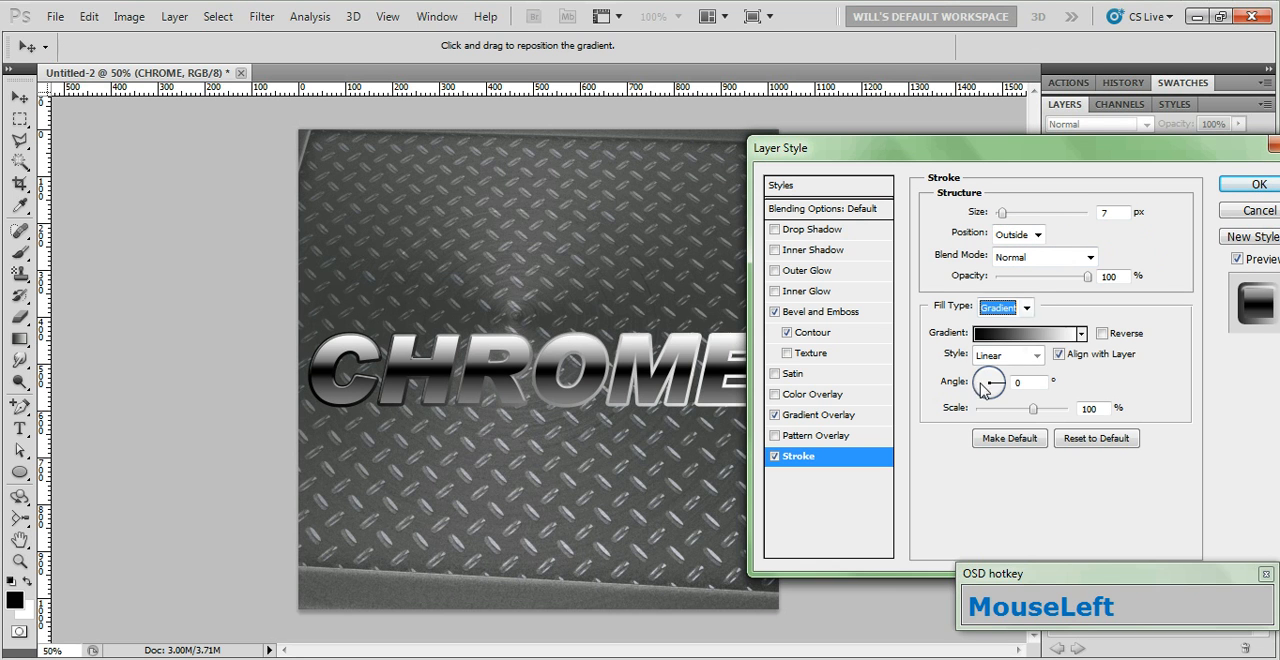
Set the stroke gradient's angle to -90° and its scale to 150%
left_click(1012, 383)
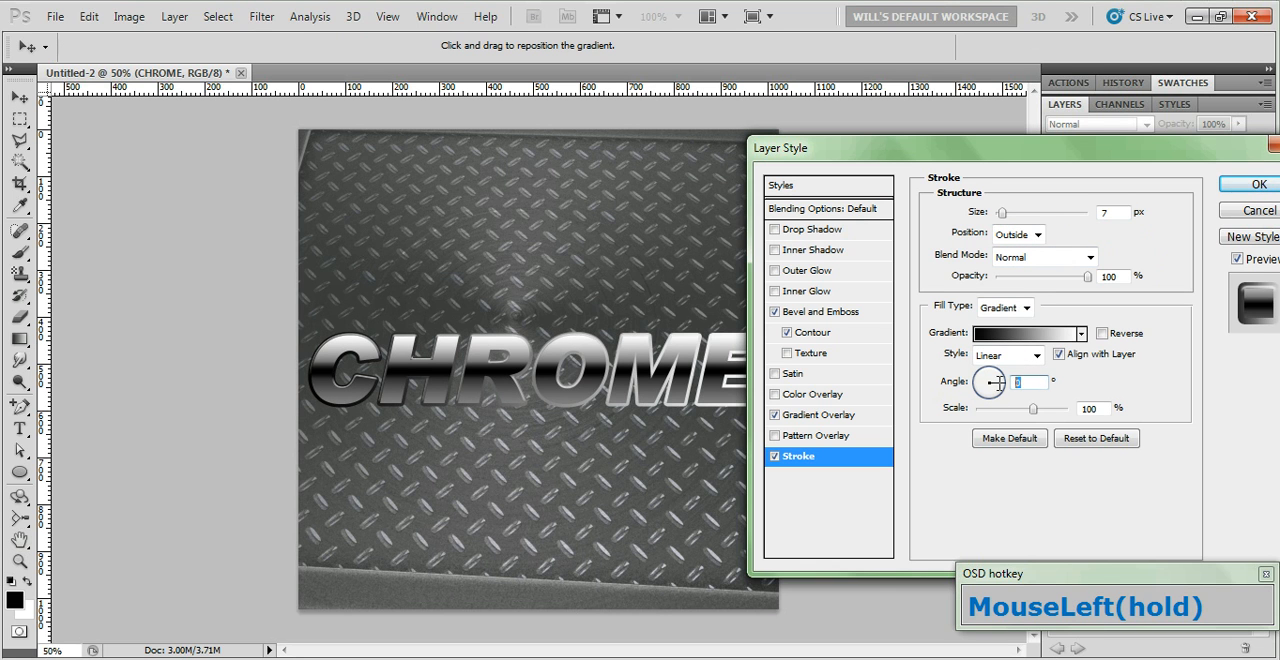
left_click(986, 437)
type("-90")
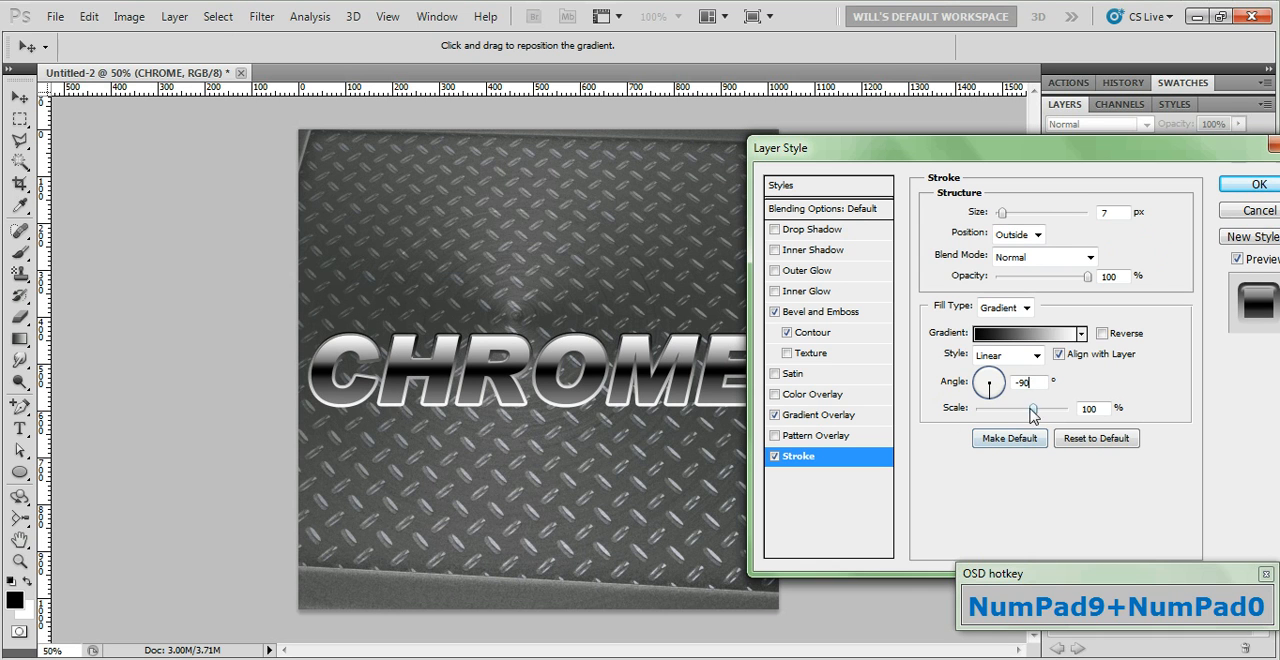
left_click_drag(1032, 410, 1074, 414)
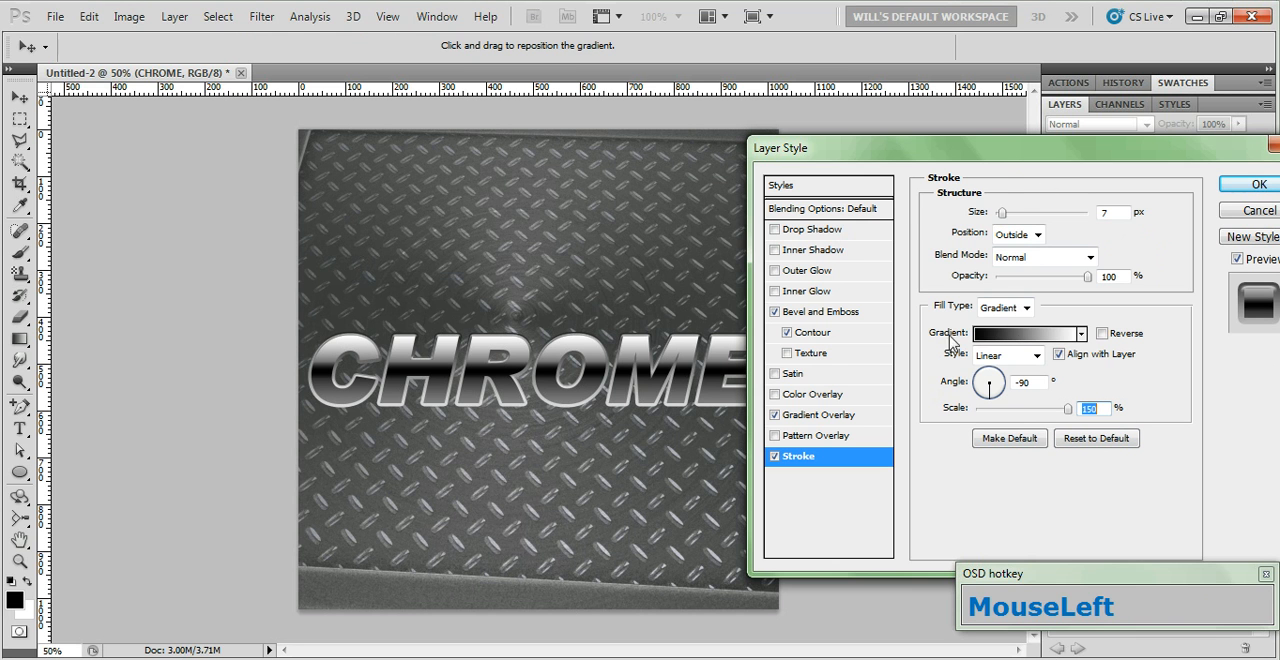
Edit the stroke's gradient and place its black color stop at 50%
left_click(1027, 336)
left_click_drag(793, 107, 775, 133)
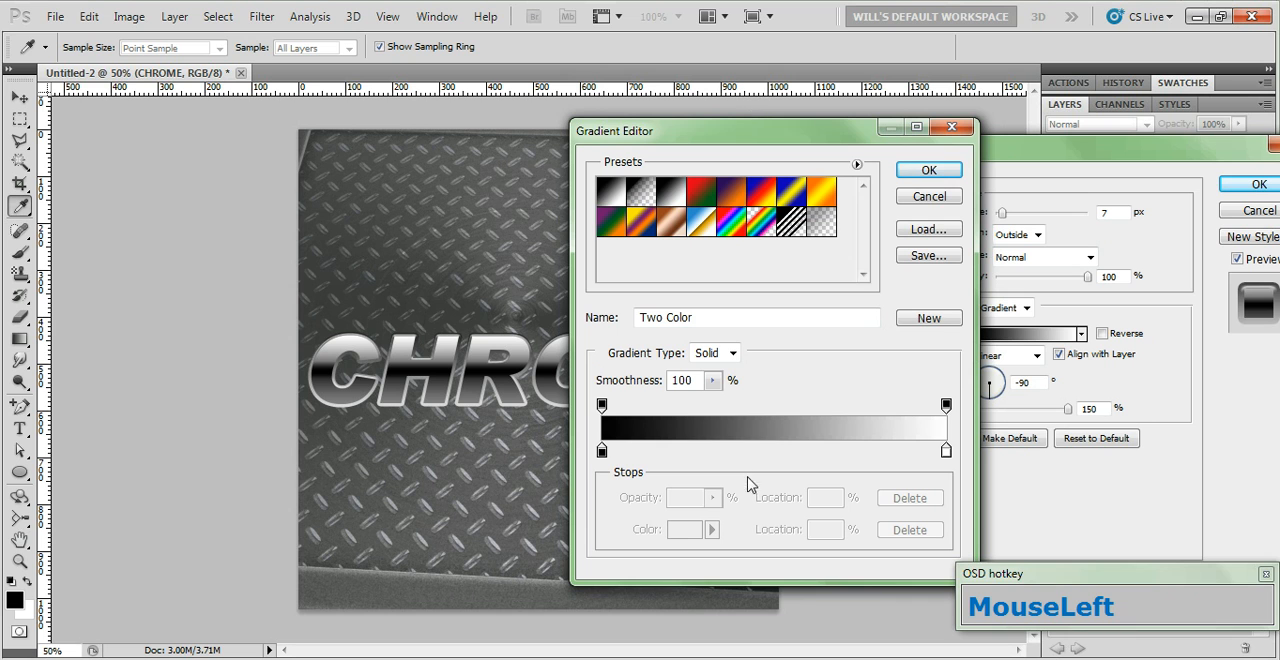
left_click(601, 451)
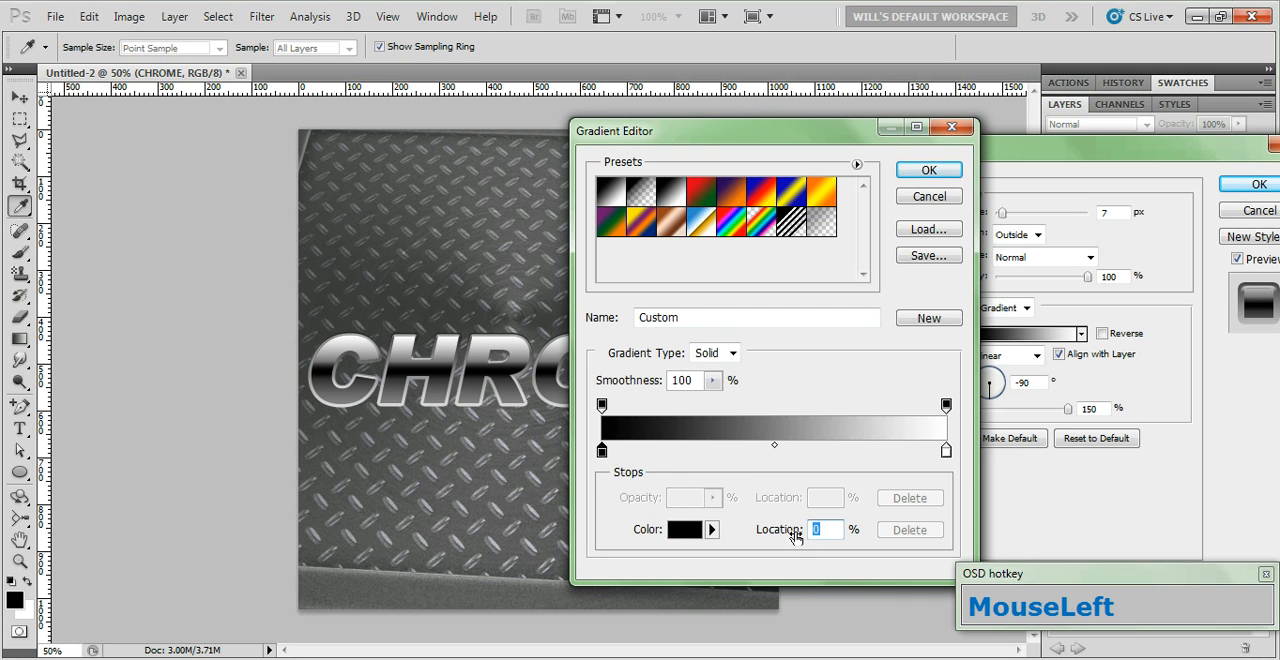
type("50")
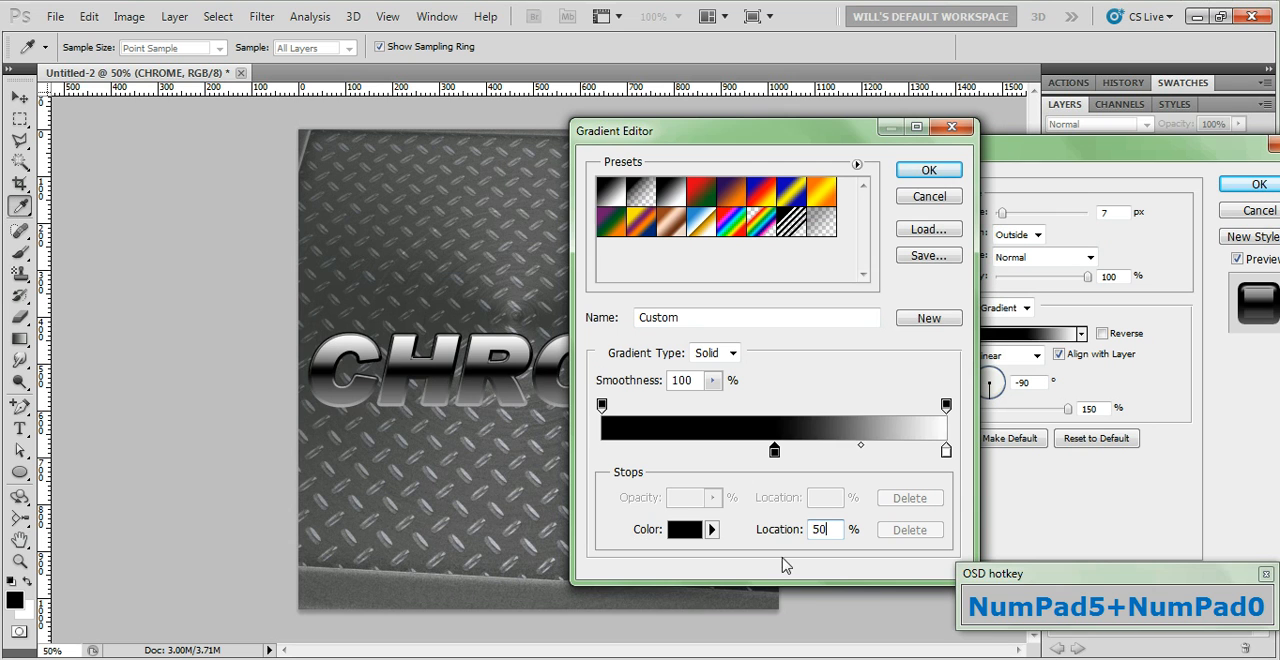
Add a color stop at the 0% end of the stroke gradient and set its color to 808080
left_click(601, 455)
left_click(601, 452)
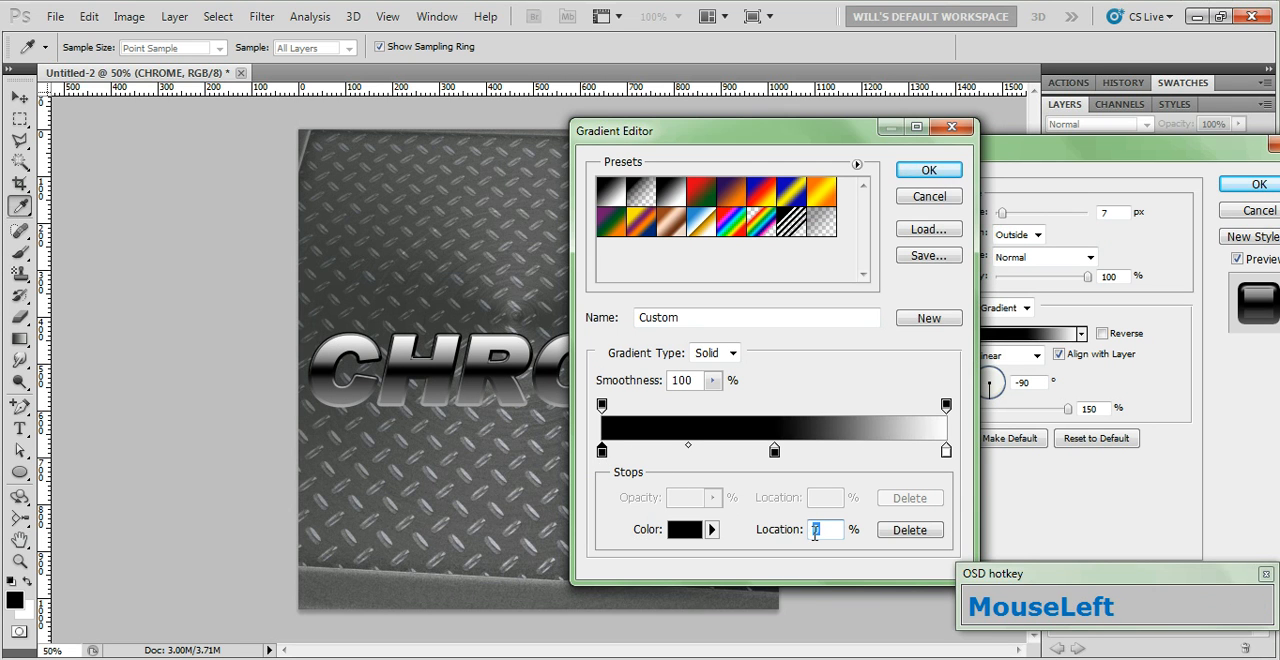
double_click(602, 452)
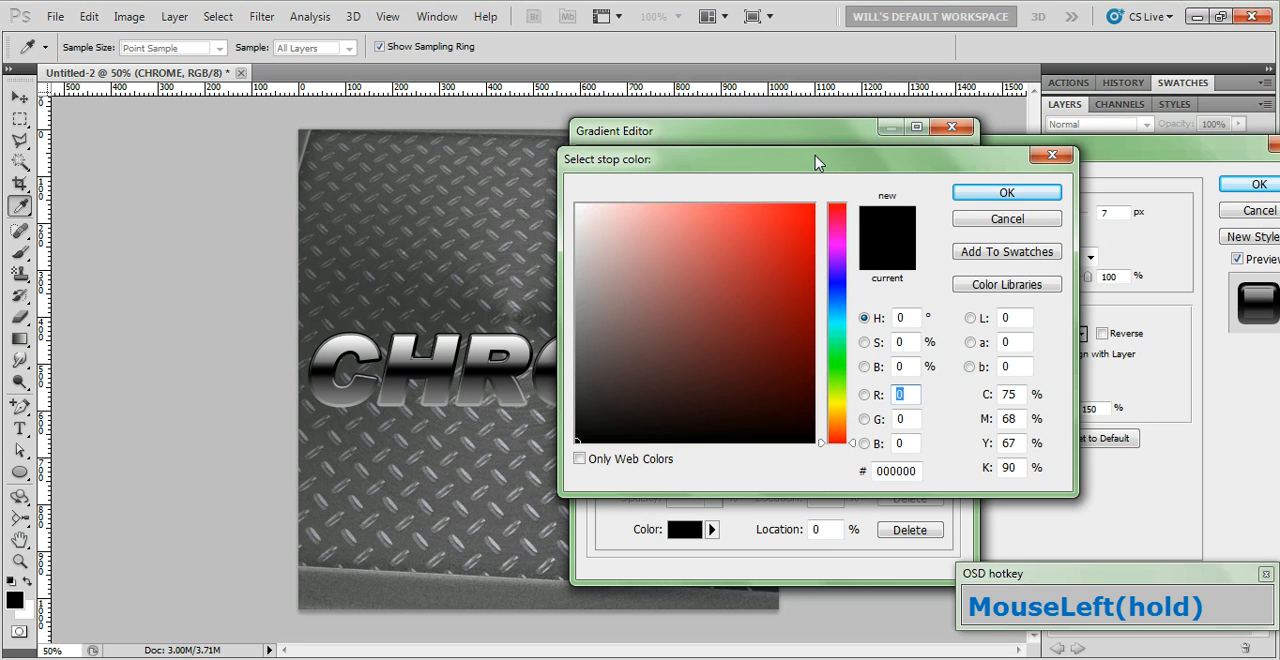
left_click(905, 318)
left_click_drag(908, 473, 856, 490)
type("808080")
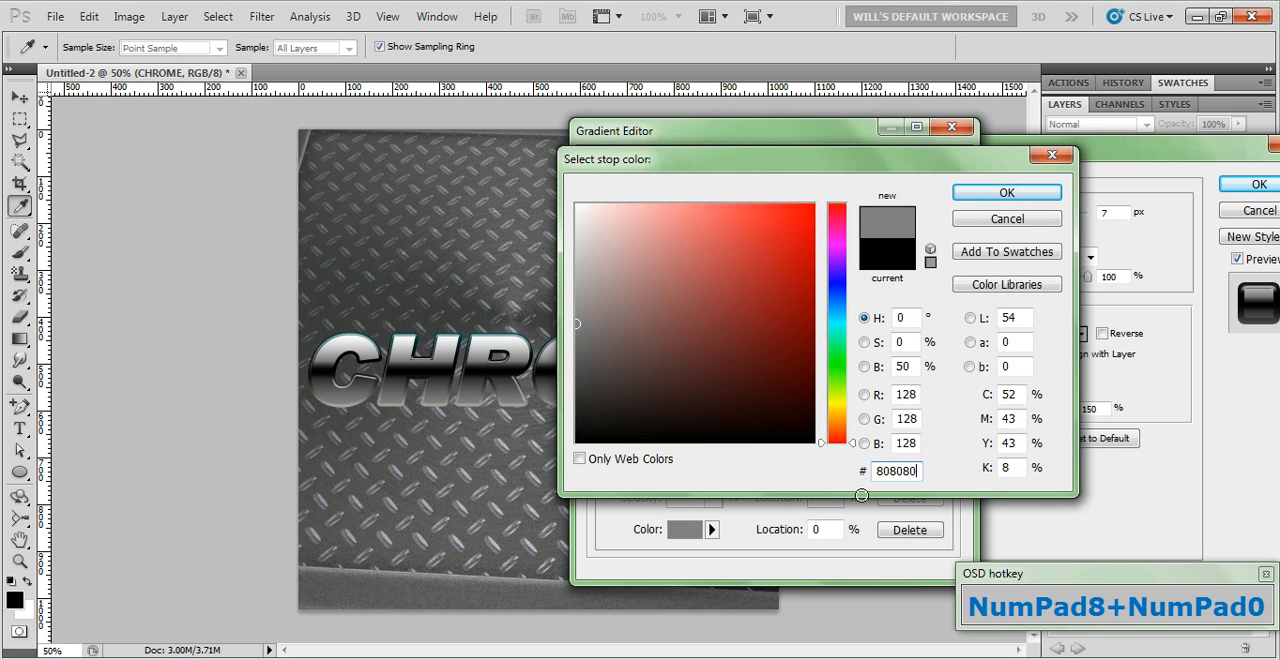
left_click(995, 194)
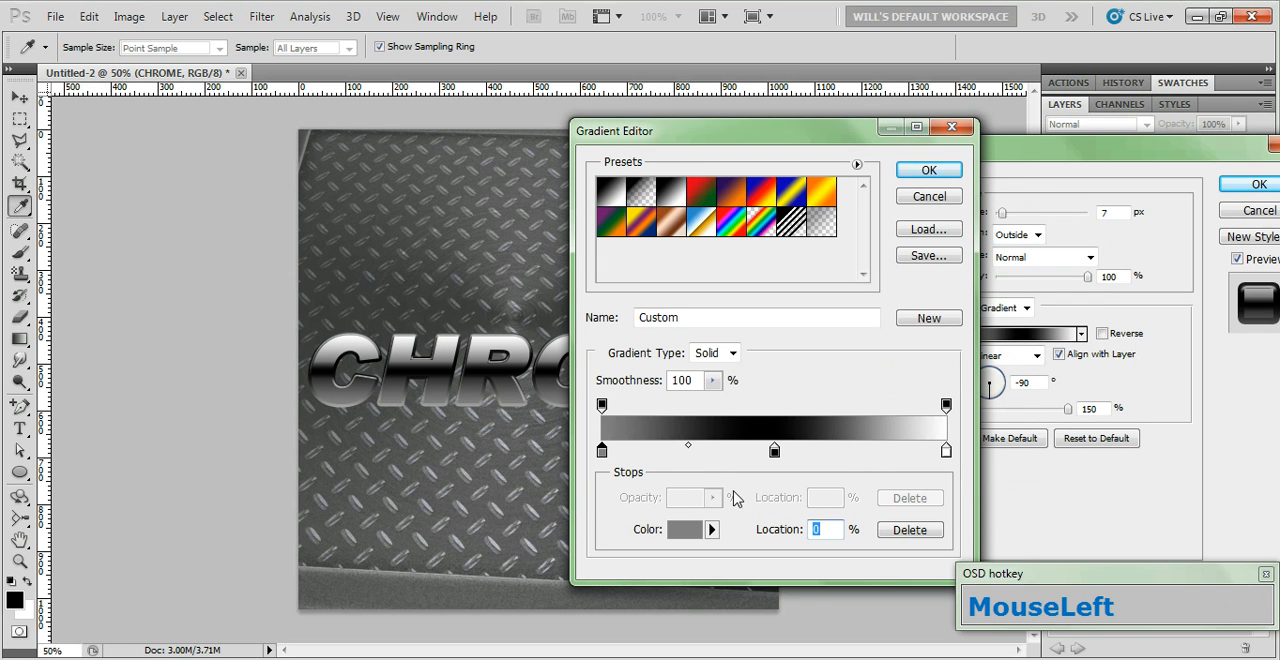
Set the midpoint between the stroke gradient's gray and black stops to 75%
left_click(688, 446)
type("75")
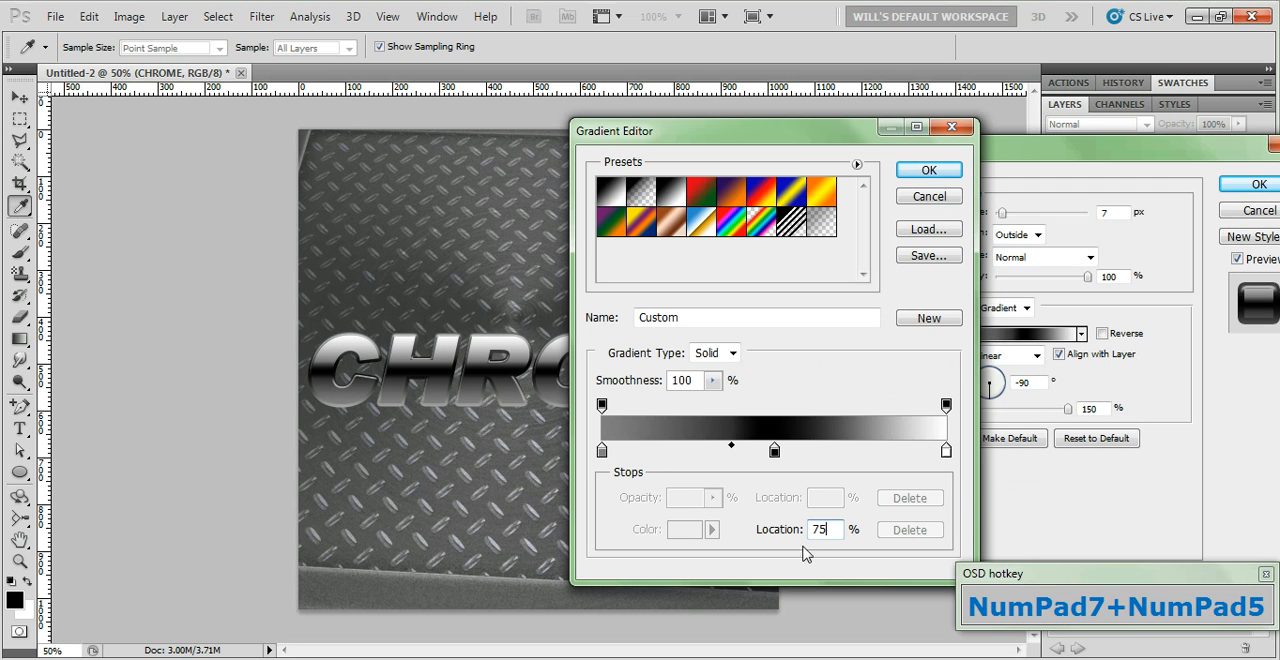
left_click(731, 446)
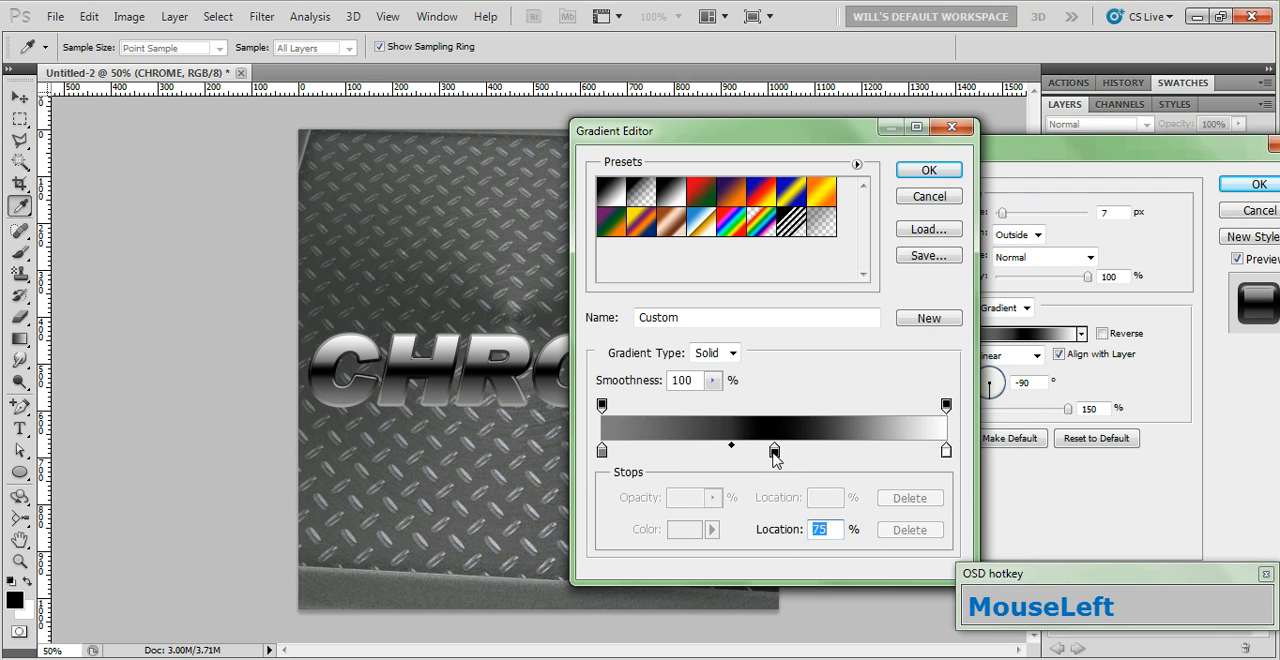
Set the midpoint between the stroke gradient's black and white stops to 25% and apply the layer style
left_click(774, 454)
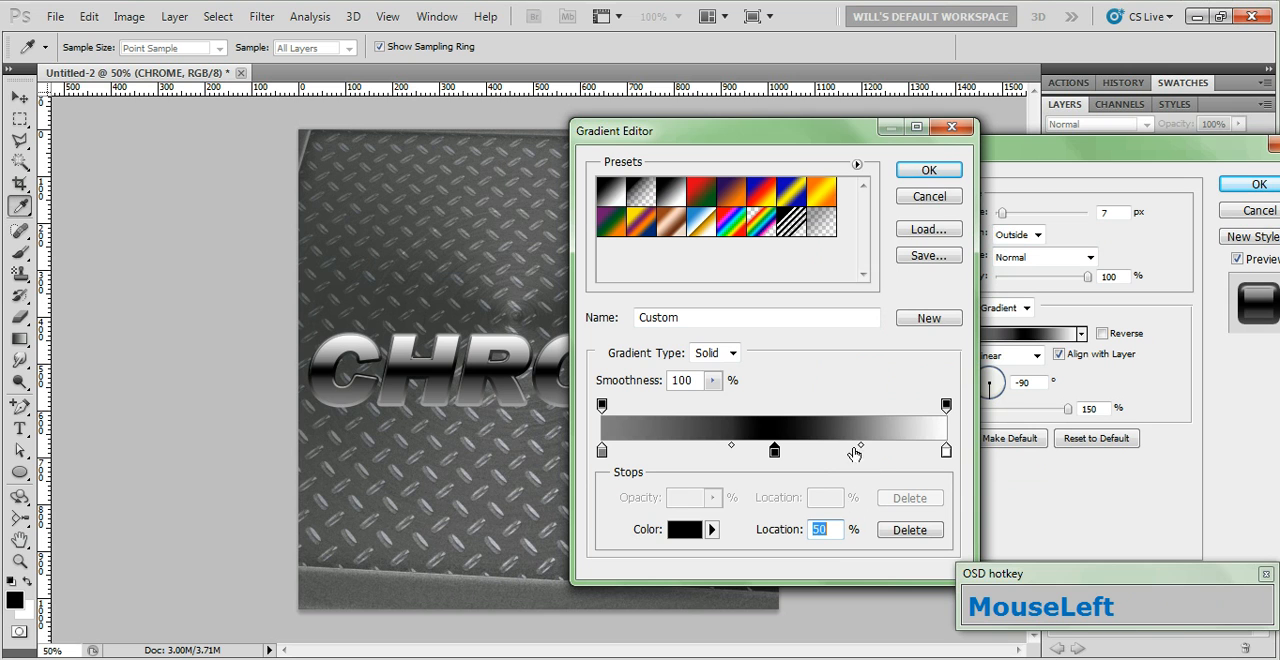
left_click_drag(865, 452, 861, 452)
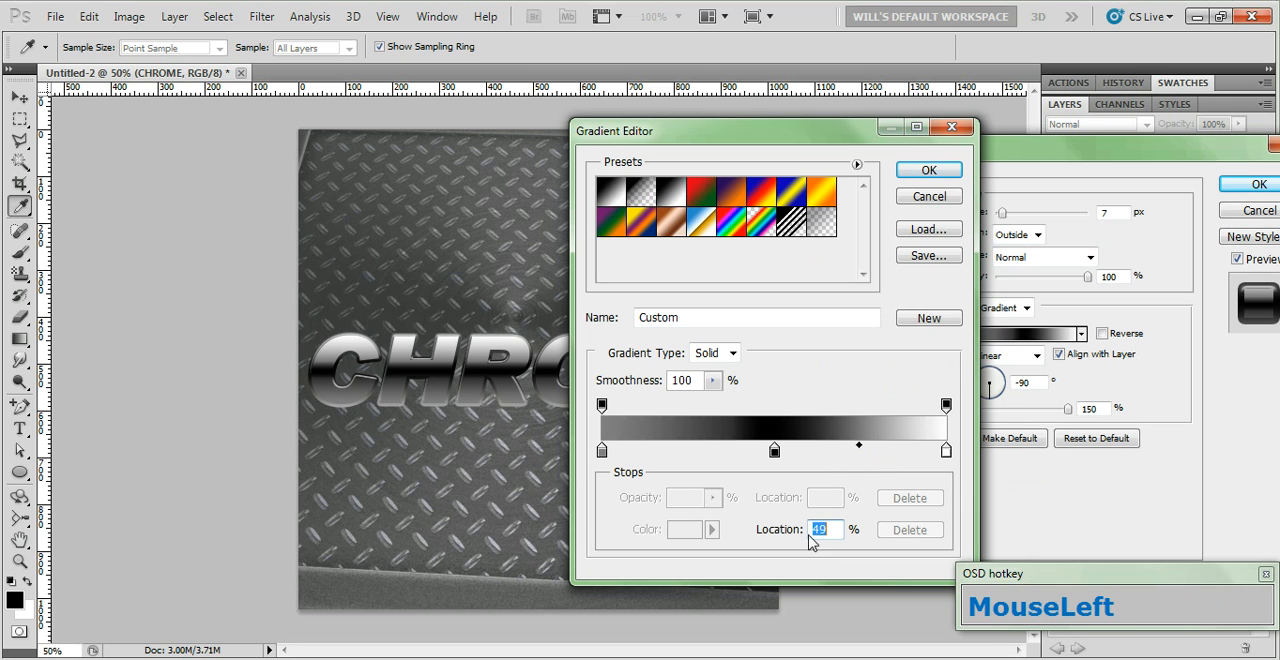
type("25")
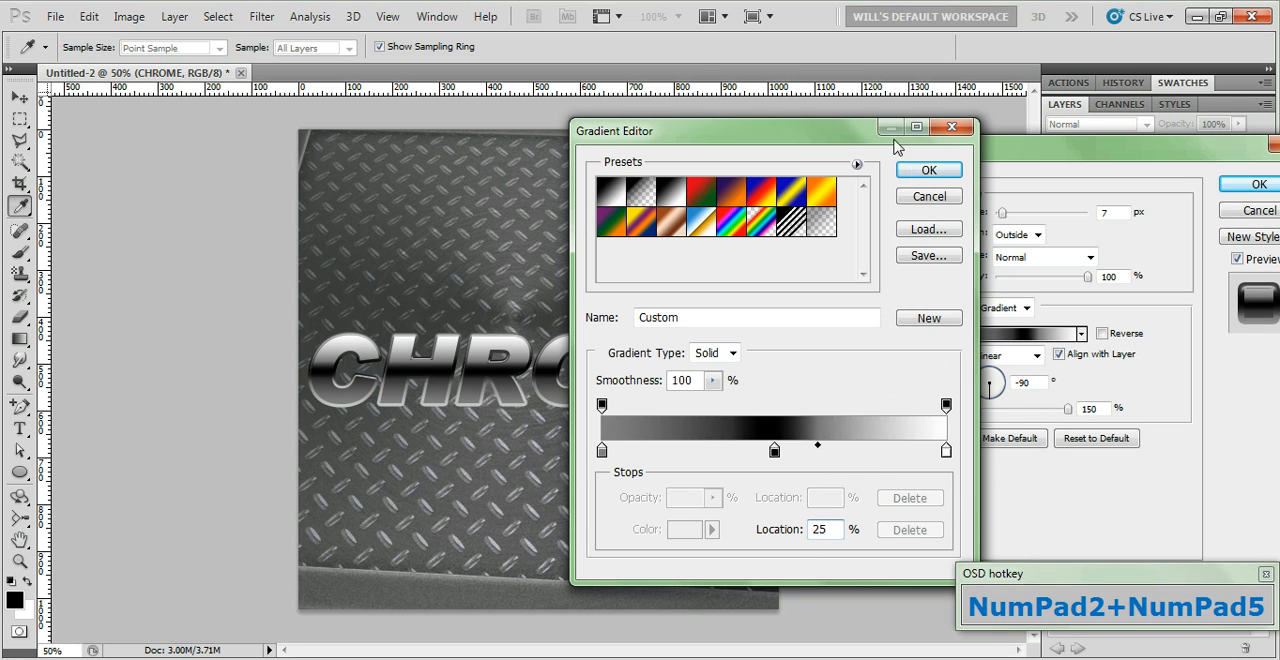
left_click(929, 170)
left_click_drag(1194, 156, 1157, 156)
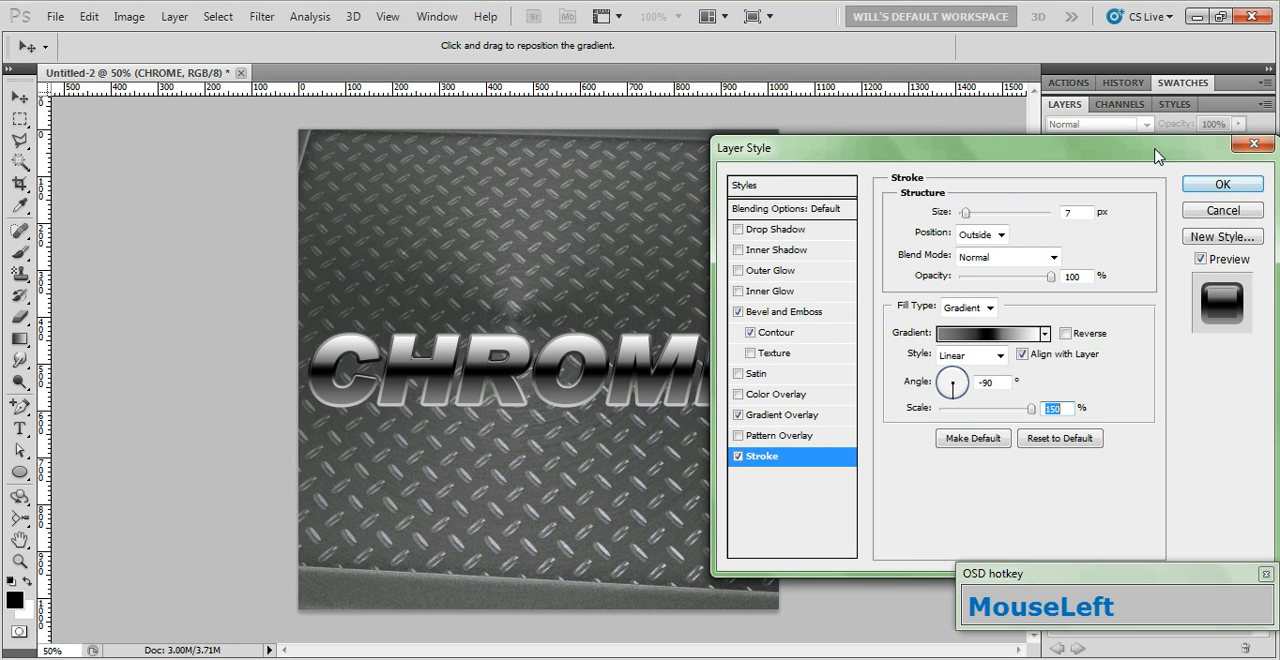
left_click(1217, 182)
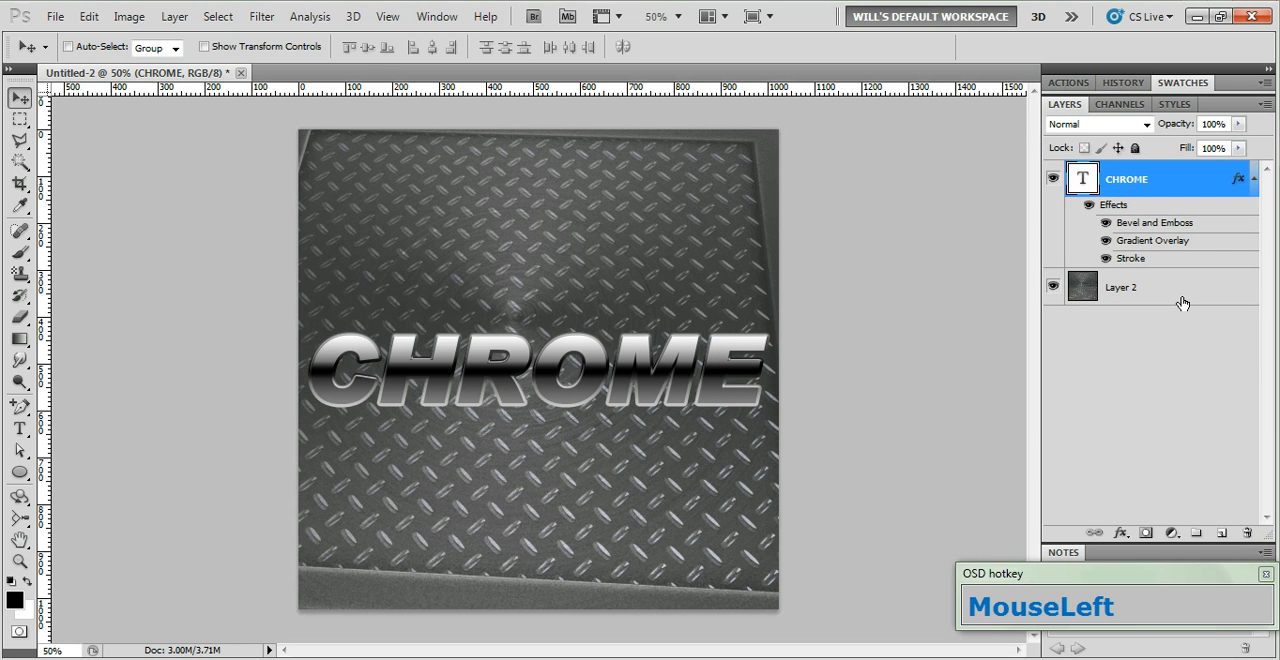
Warp the CHROME text with the Inflate style at a 7% bend and commit the transform
key("ctrl")
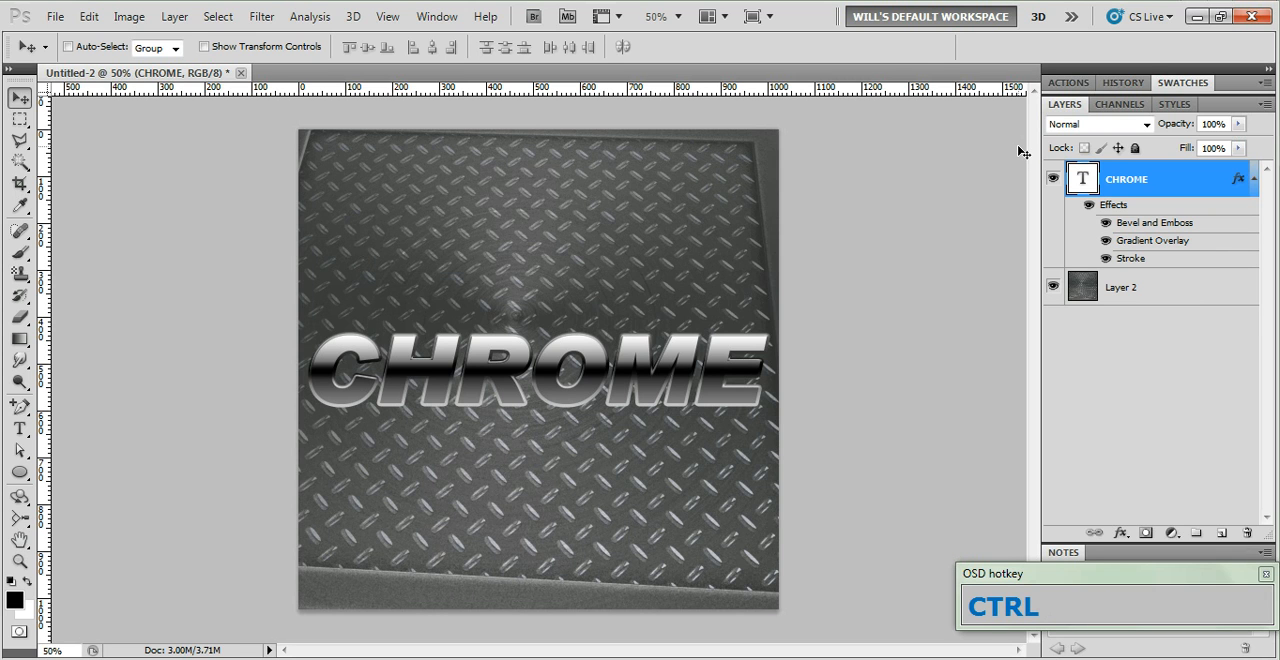
key("ctrl+t")
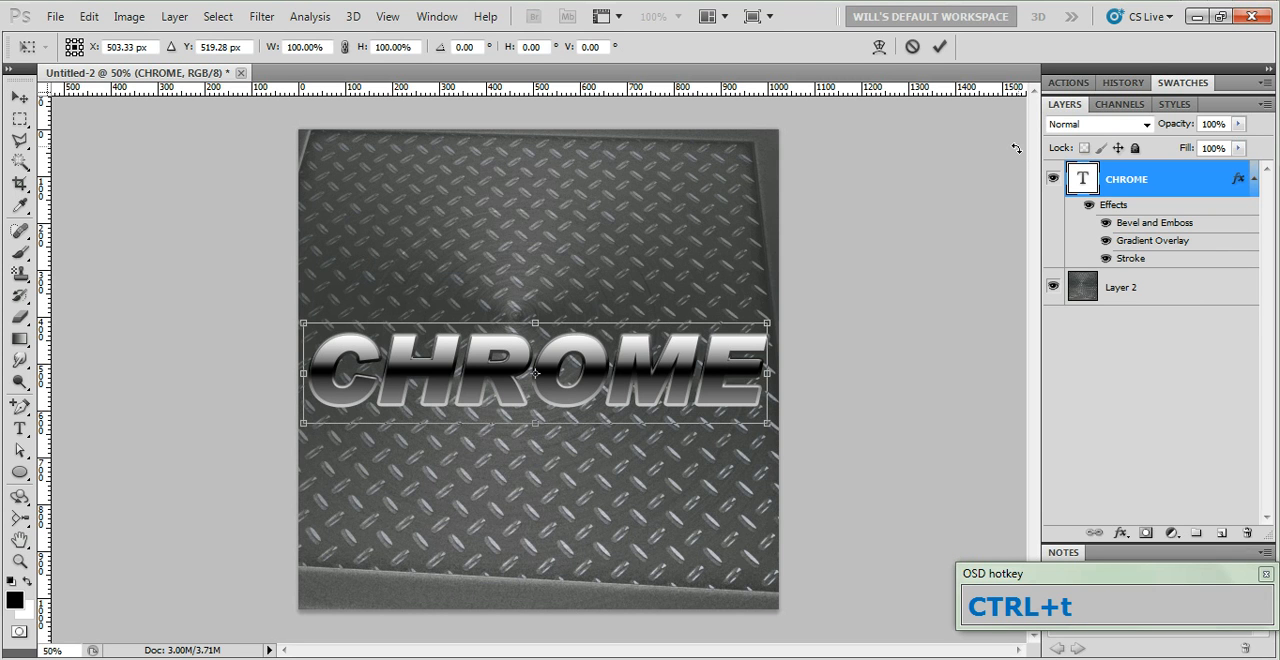
left_click(879, 47)
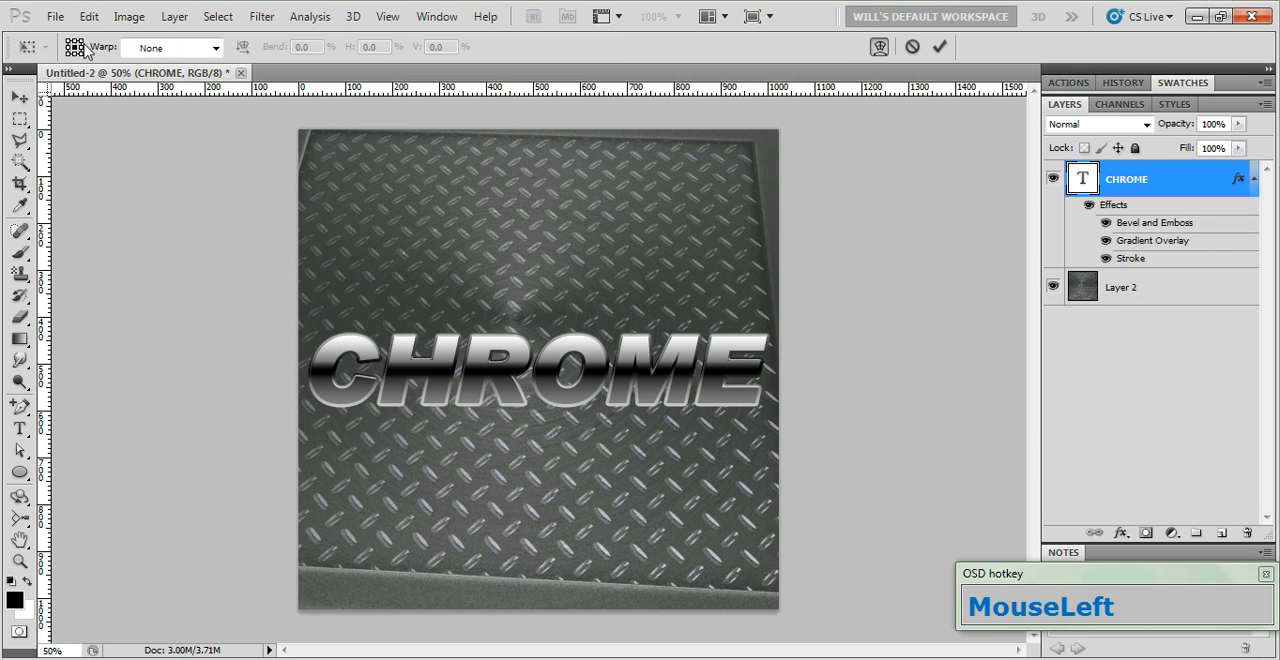
left_click(215, 48)
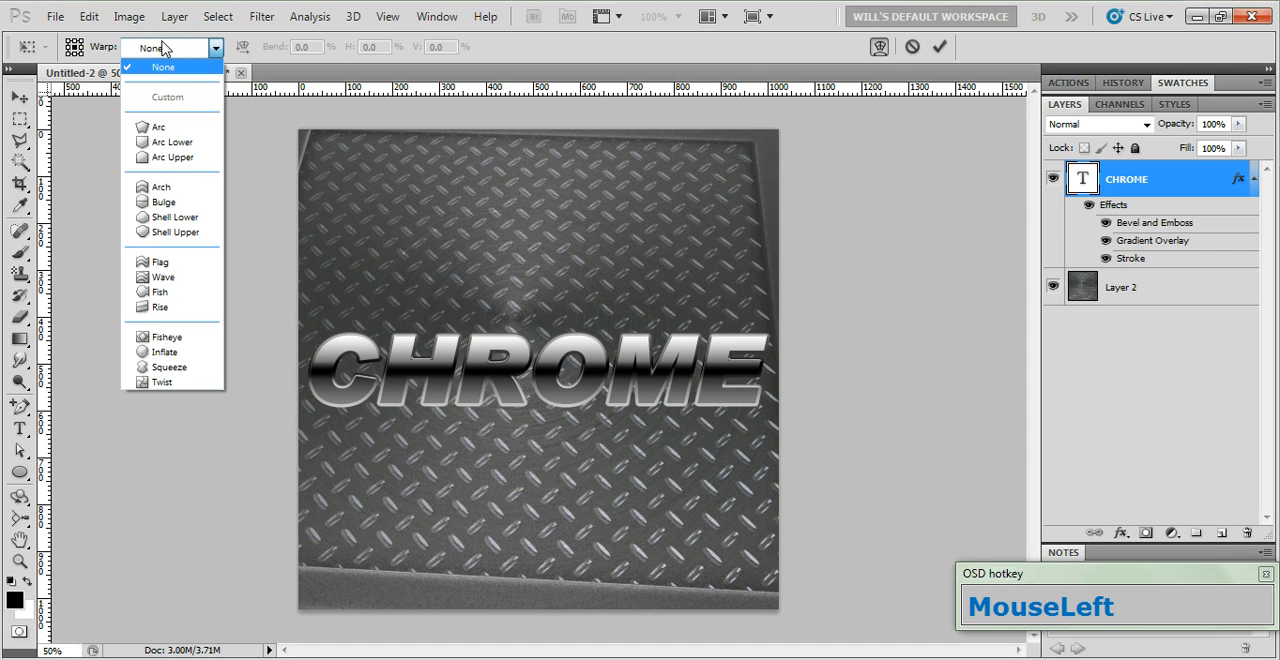
left_click(164, 352)
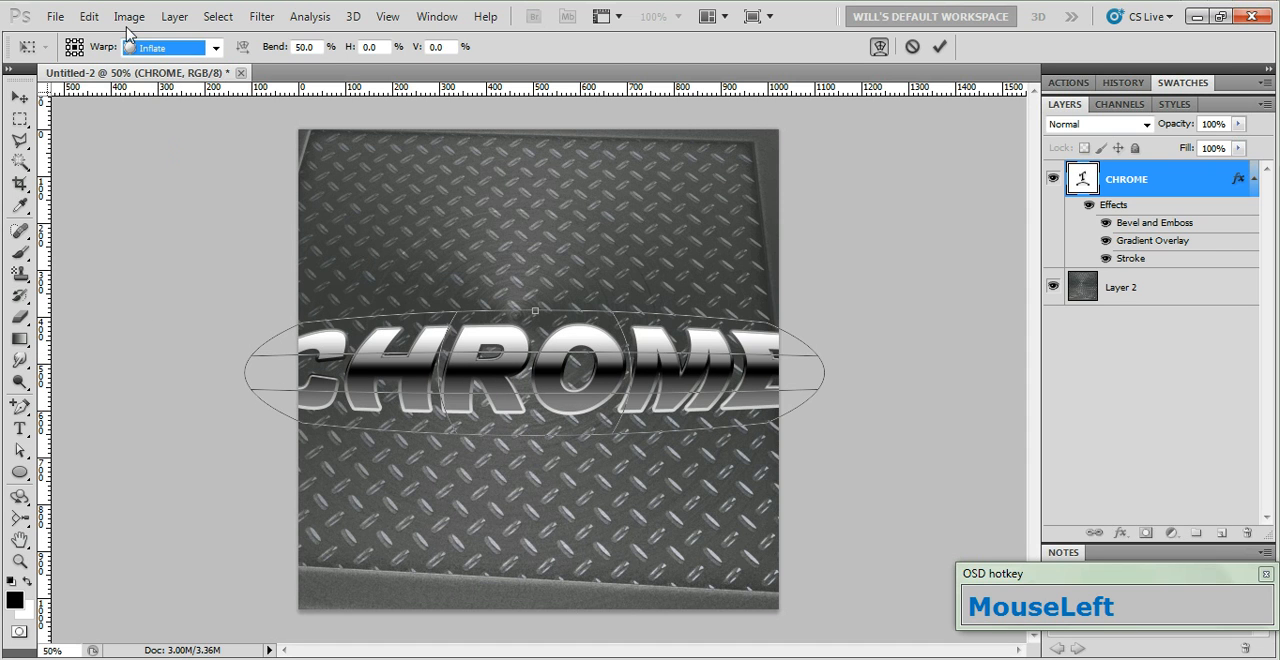
left_click_drag(320, 46, 292, 94)
type("7")
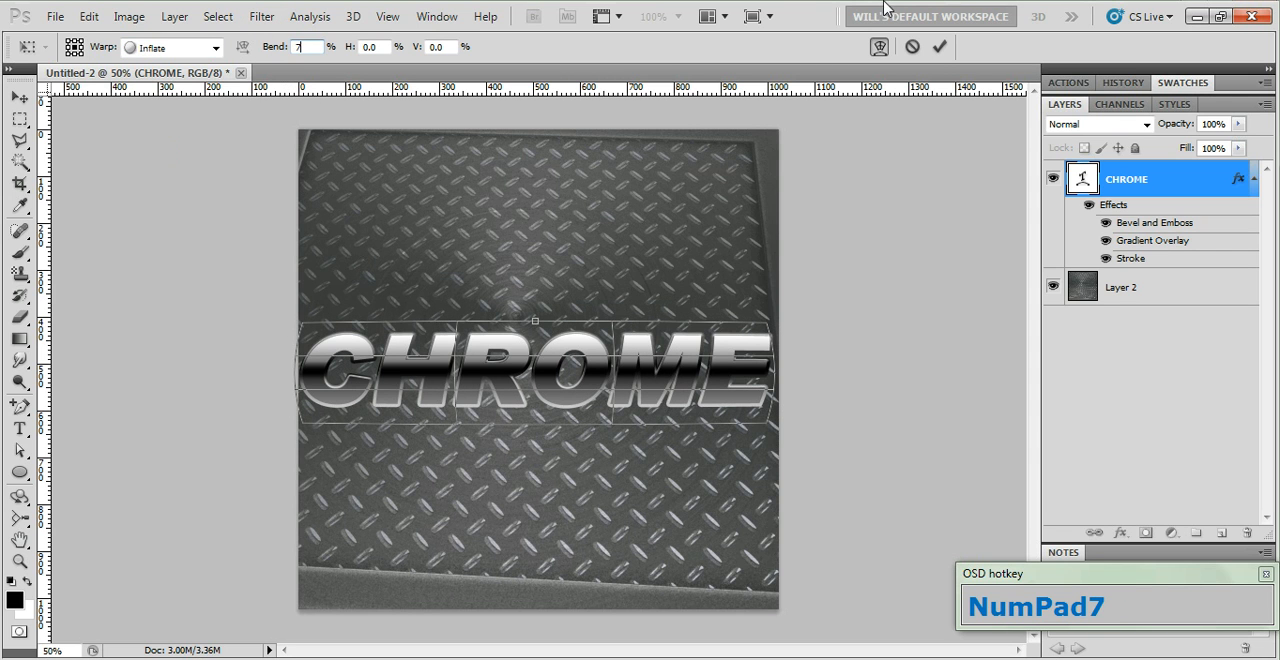
left_click(938, 47)
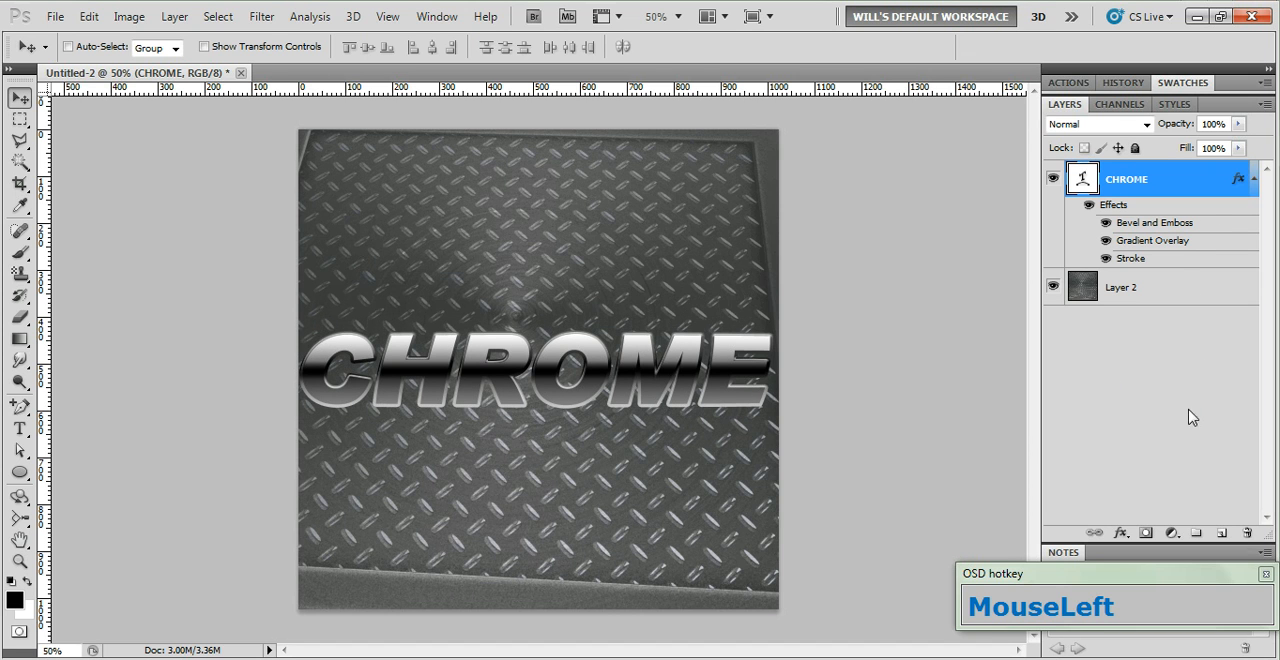
Create a new layer above the CHROME text and fill it with the black foreground color
left_click(1220, 533)
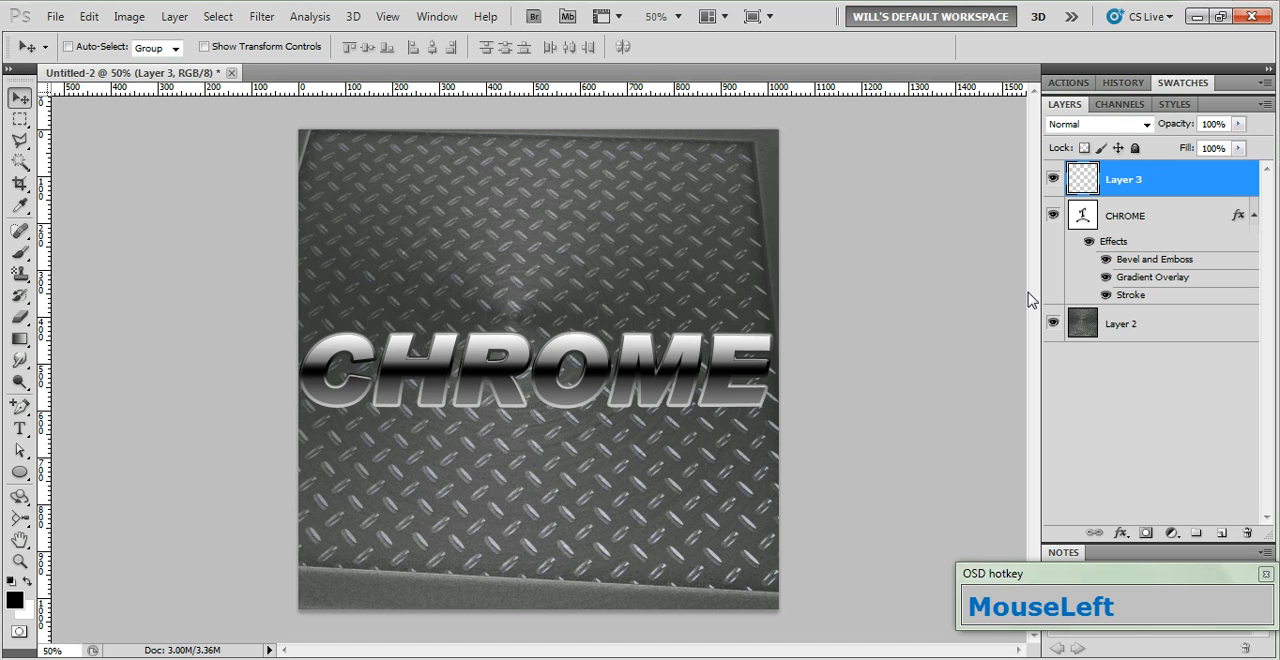
key("alt")
key("alt+BackSpace")
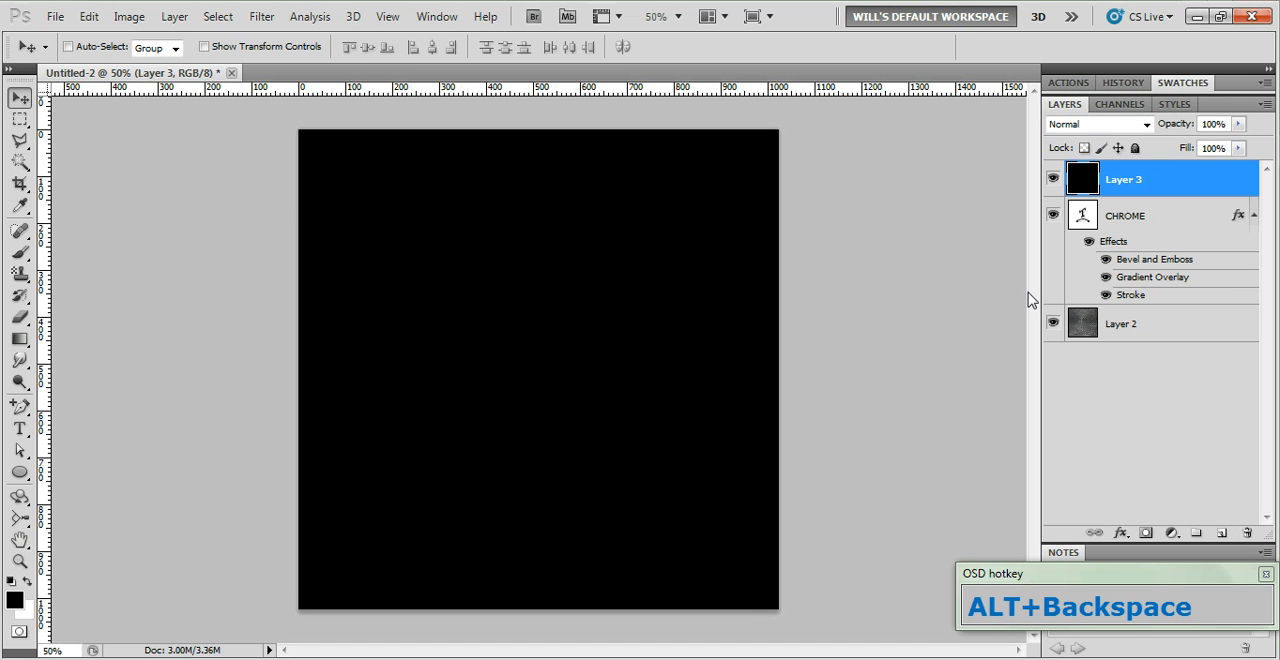
Render a Movie Prime lens flare at 100% brightness on the black layer
left_click(261, 16)
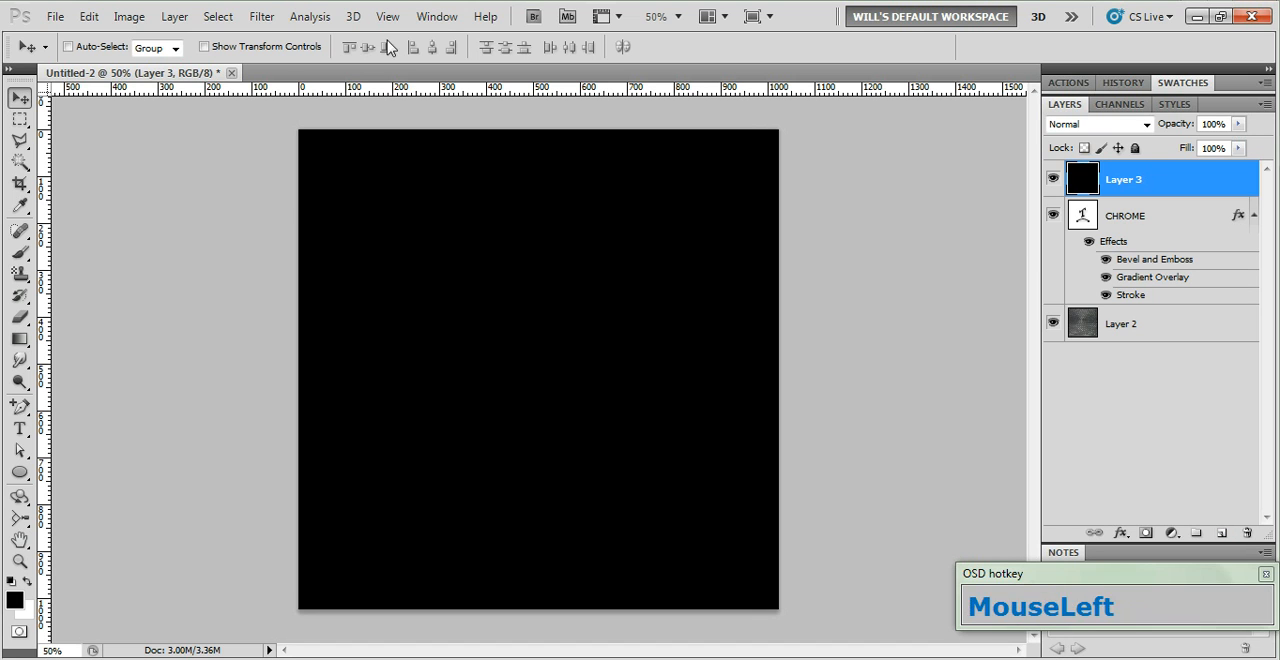
mouse_move(305, 283)
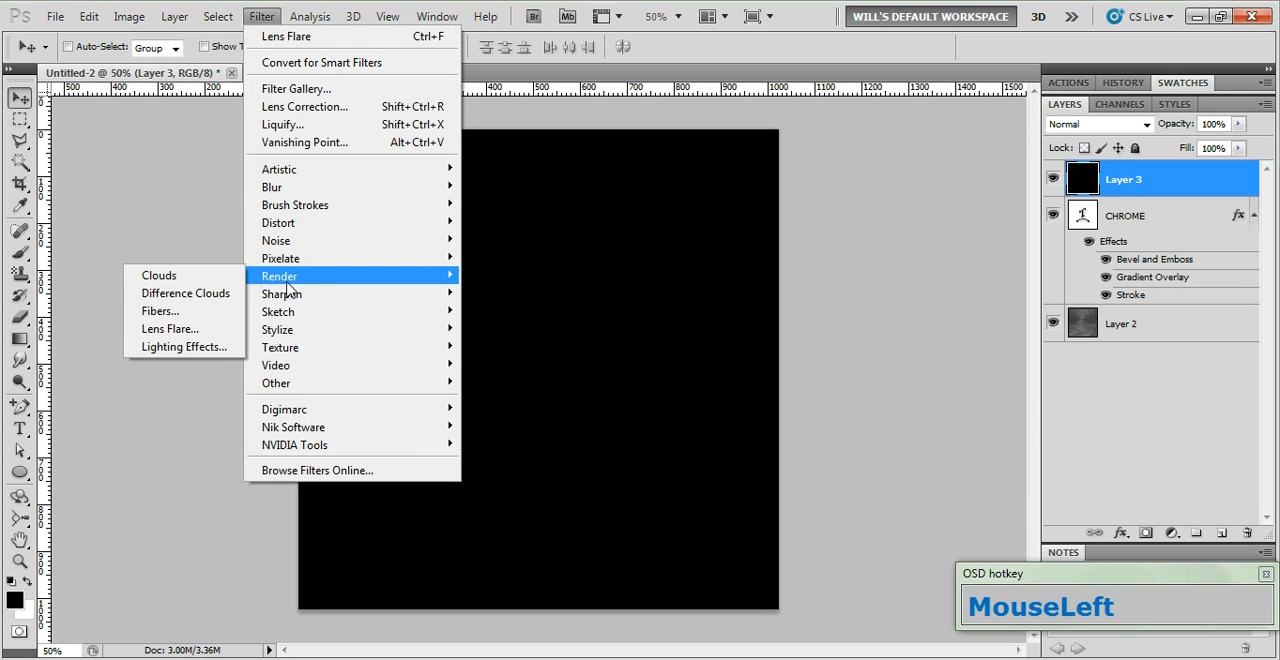
left_click(155, 332)
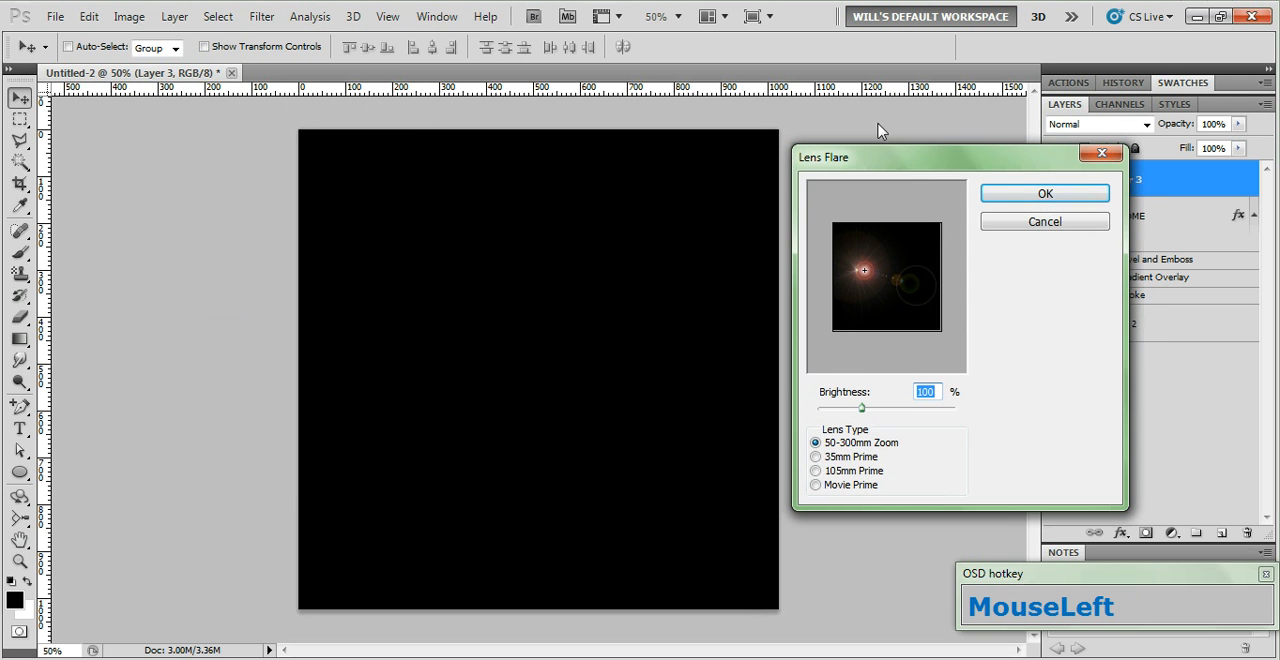
left_click_drag(886, 157, 895, 165)
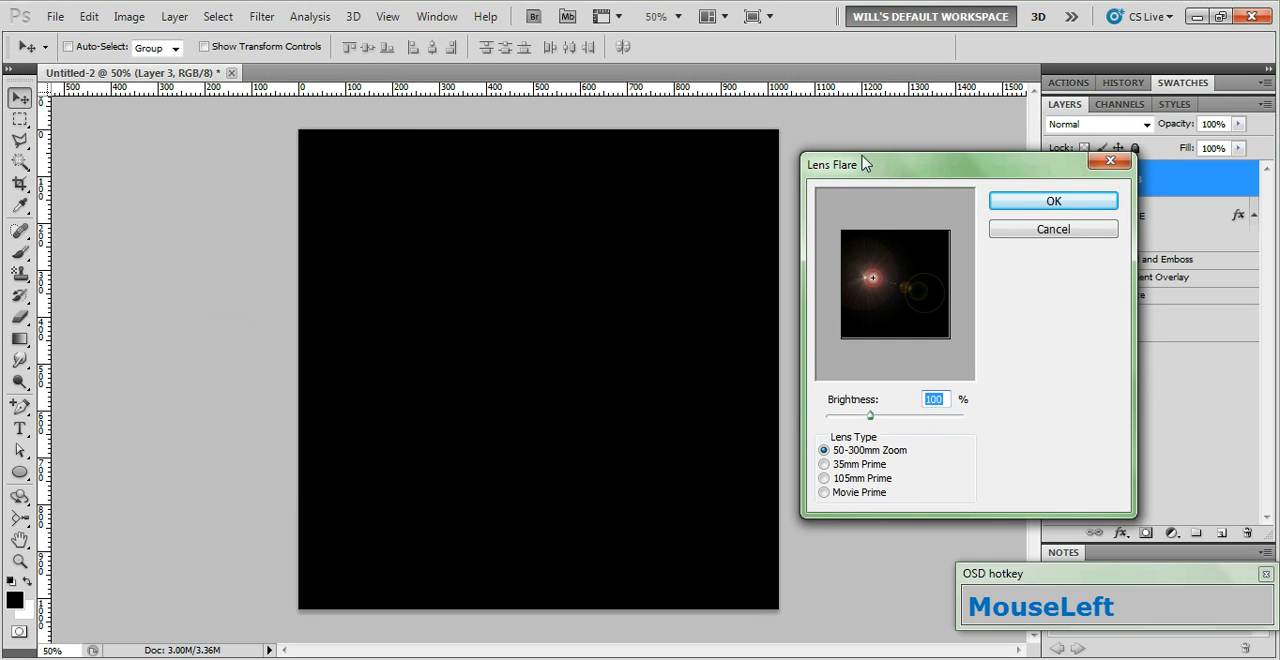
left_click(823, 492)
left_click(1032, 201)
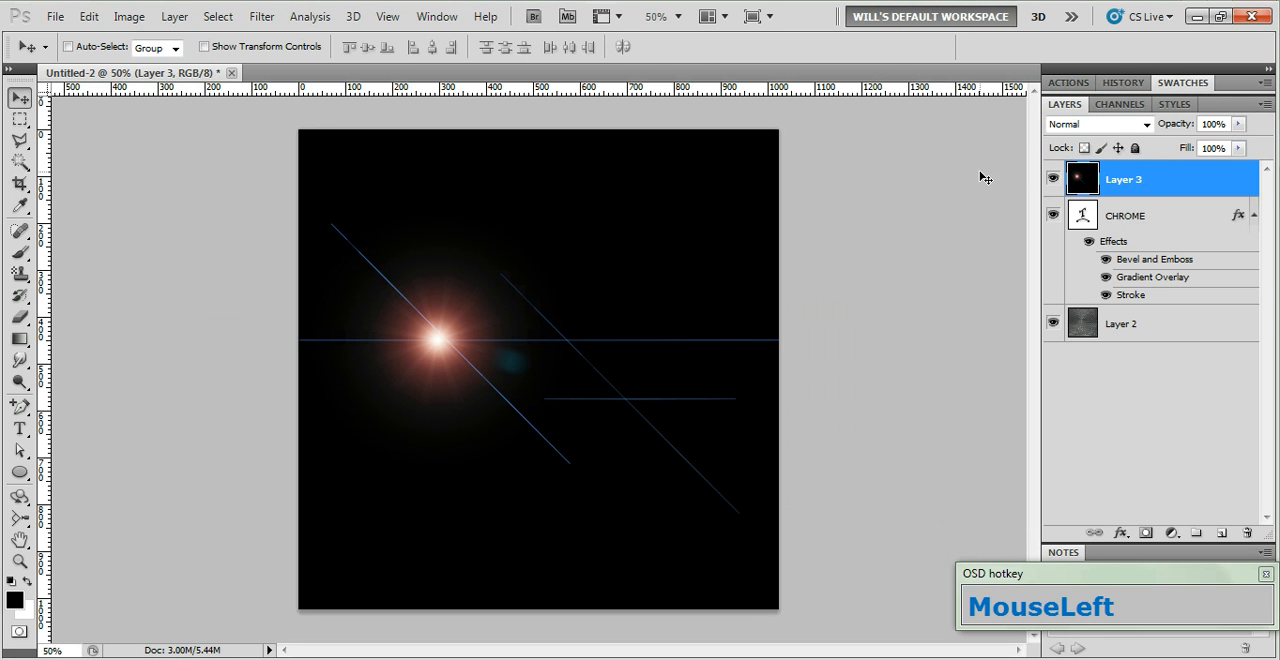
Desaturate the lens flare layer and set its blend mode to Screen
key("ctrl+shift+u")
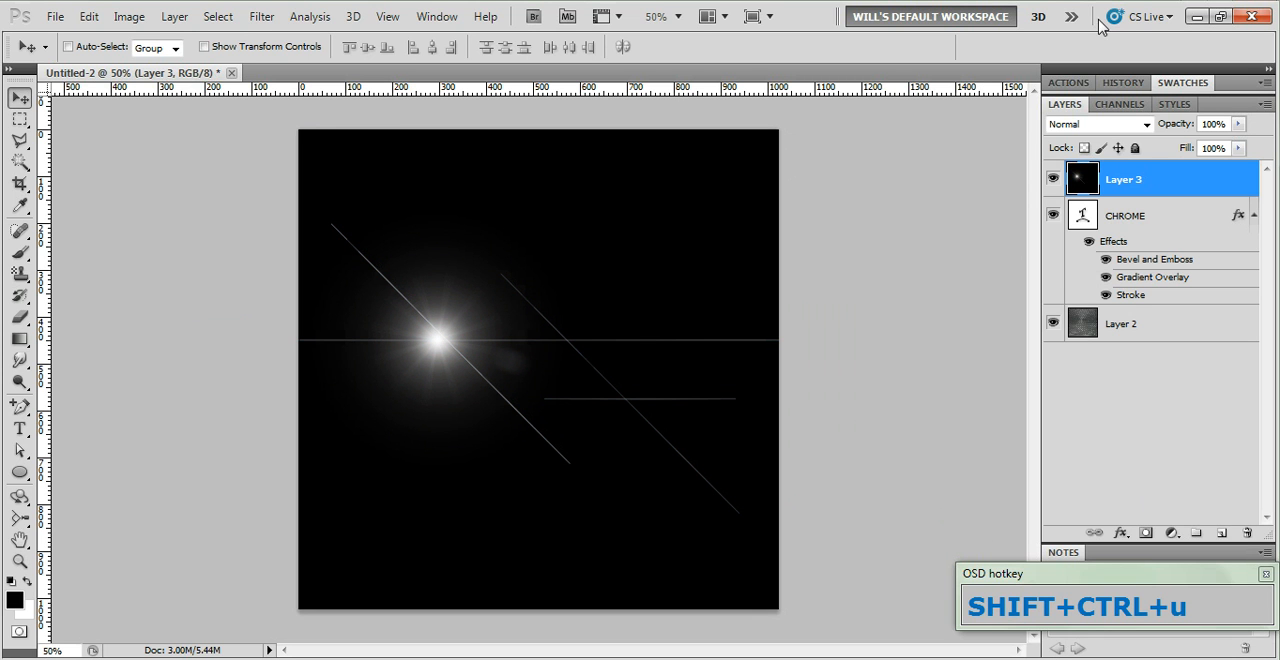
left_click(1135, 124)
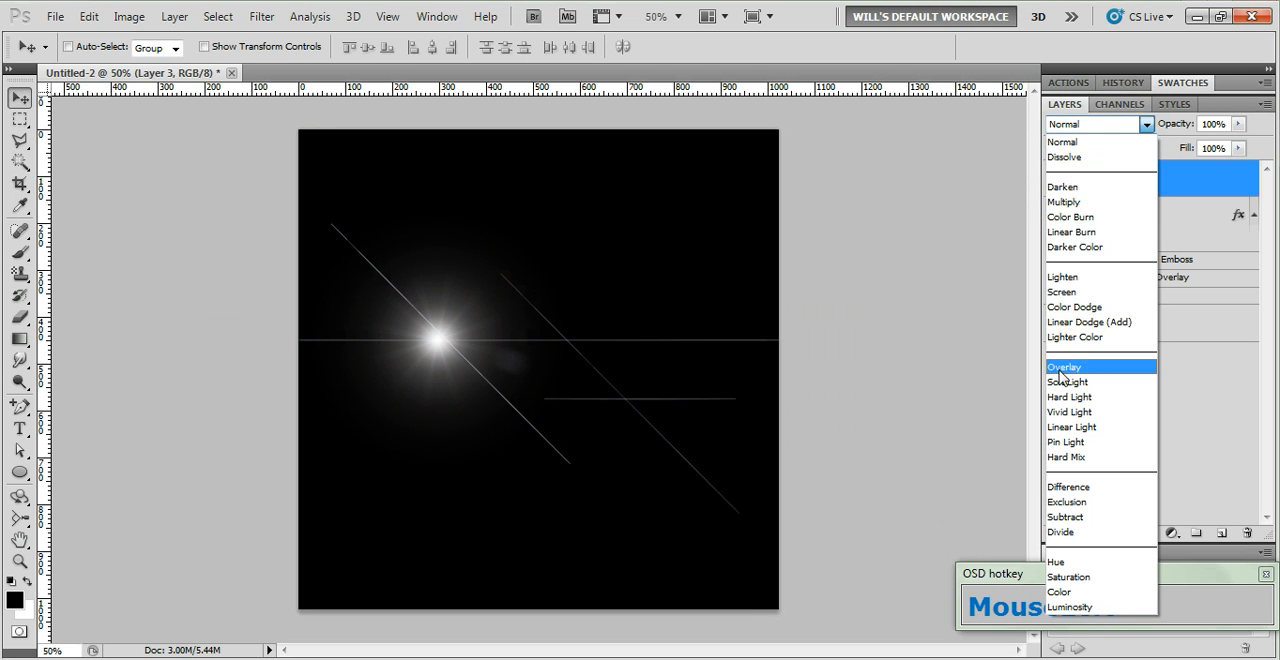
left_click(1066, 293)
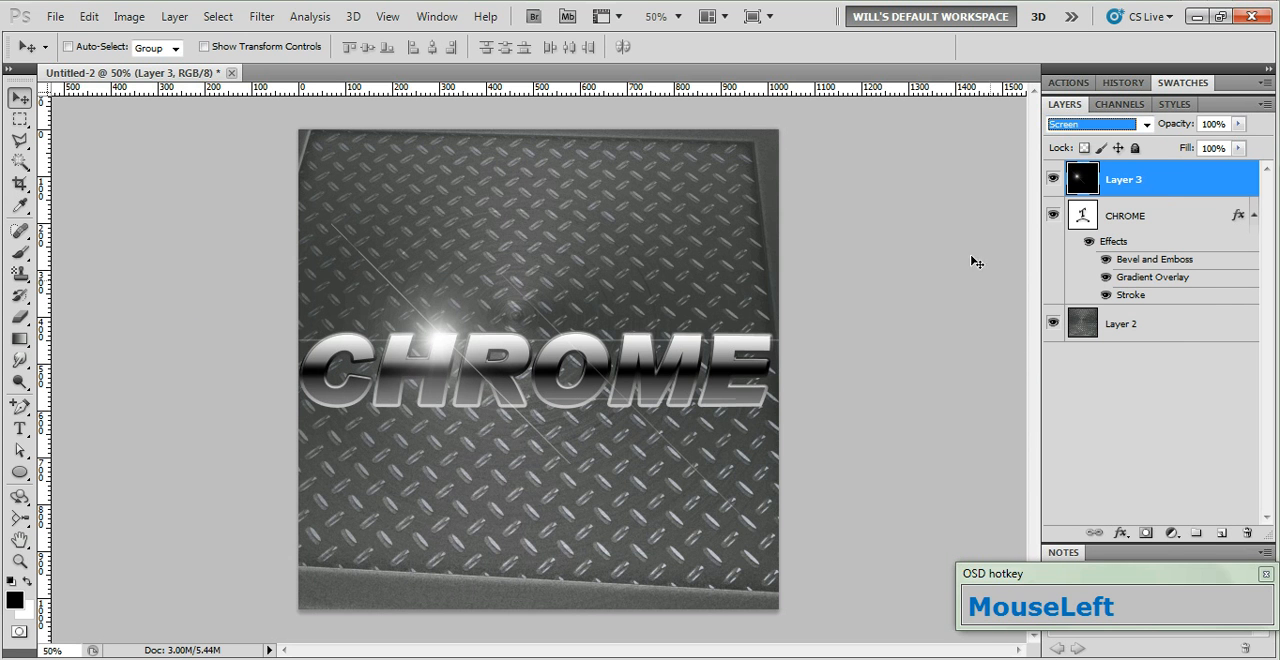
Move the lens flare slightly left so its bright center sits on the upper left of the letter H
left_click(435, 313)
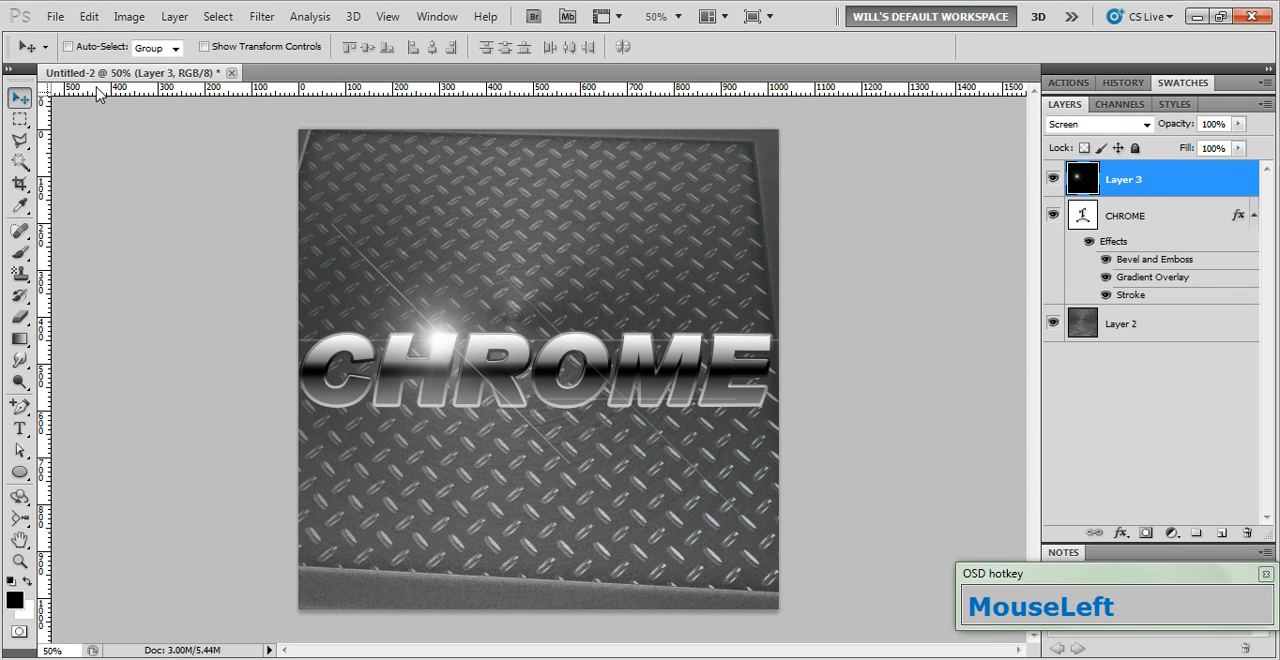
left_click_drag(450, 359, 415, 364)
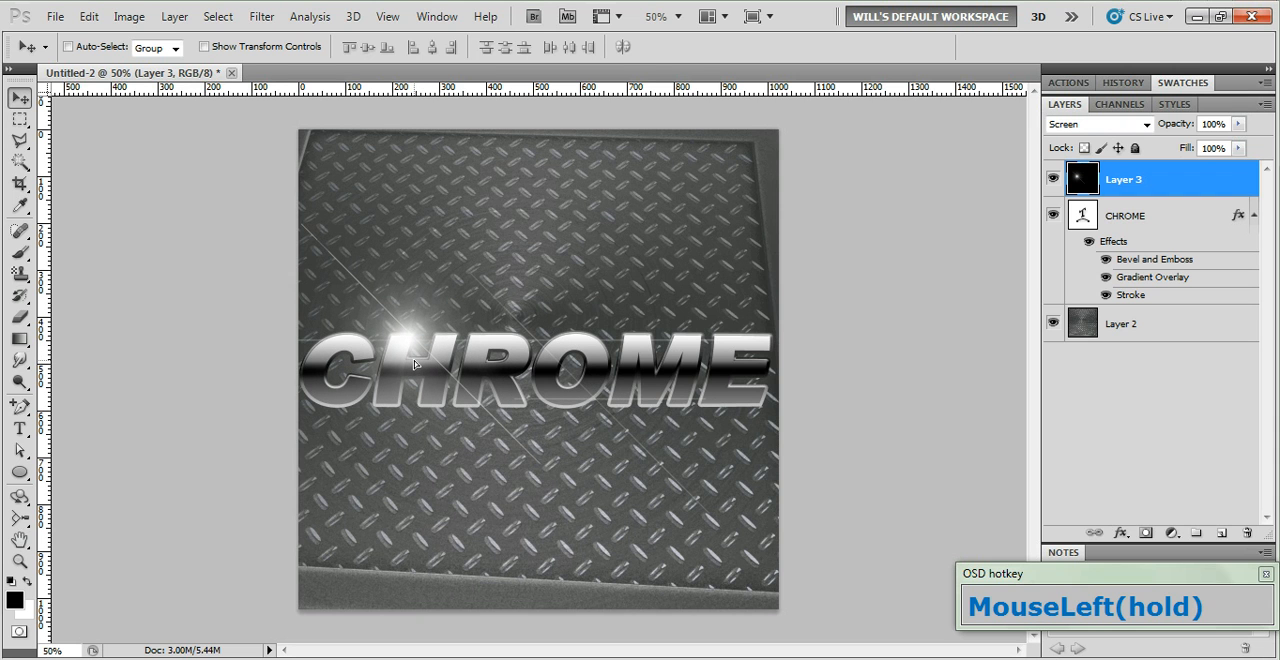